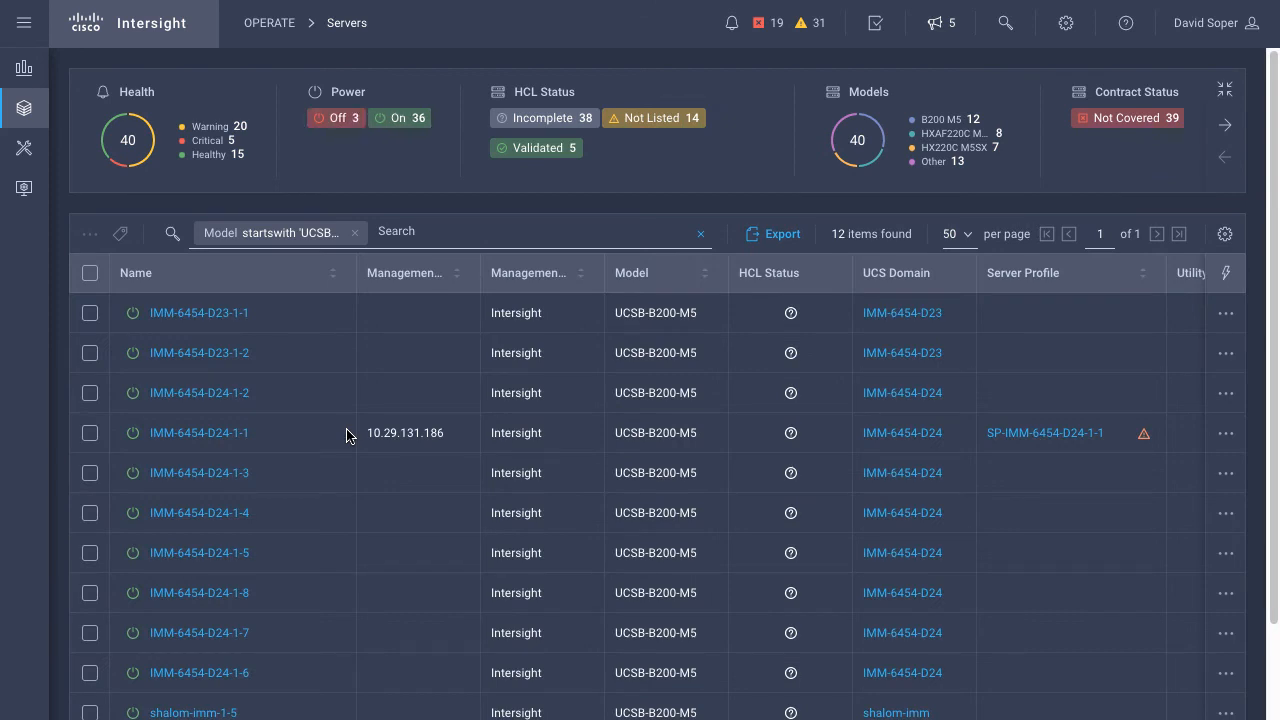
# - Try to launch the vKVM console for server IMM-6454-D23-1-1 and dismiss the notification
pyautogui.click(1226, 313)
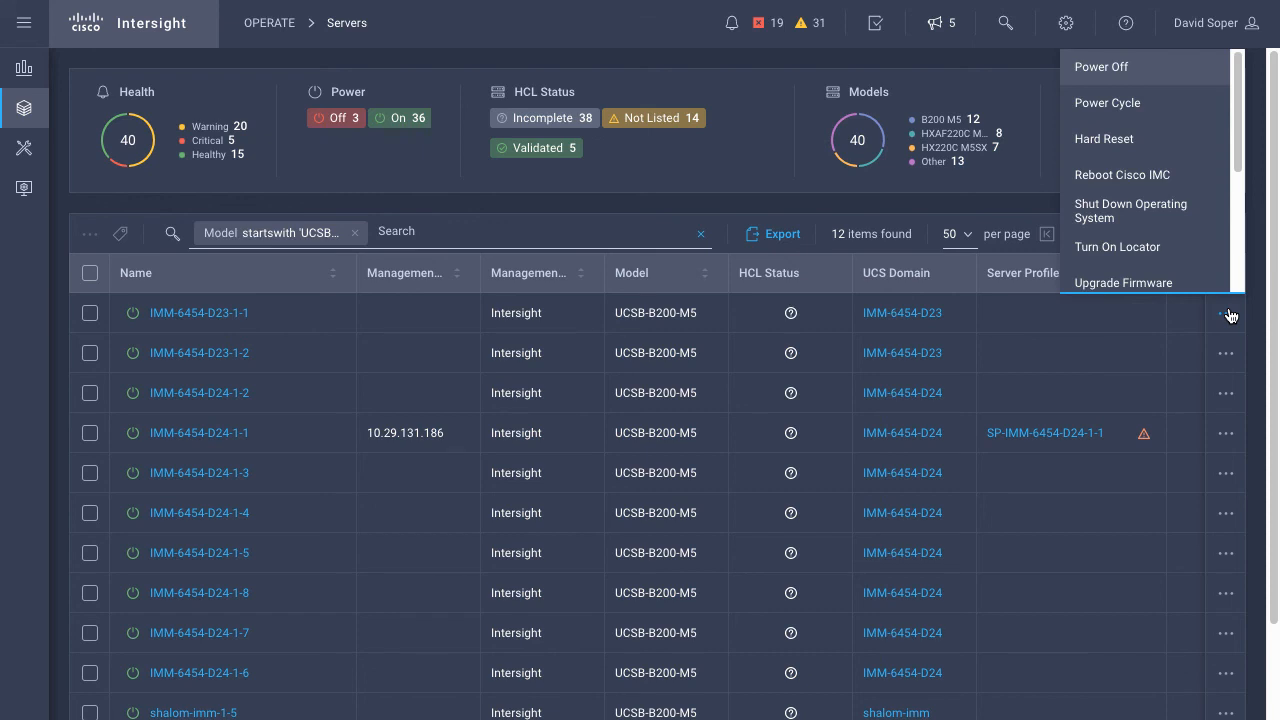
pyautogui.moveTo(1240, 165); pyautogui.dragTo(1230, 290)
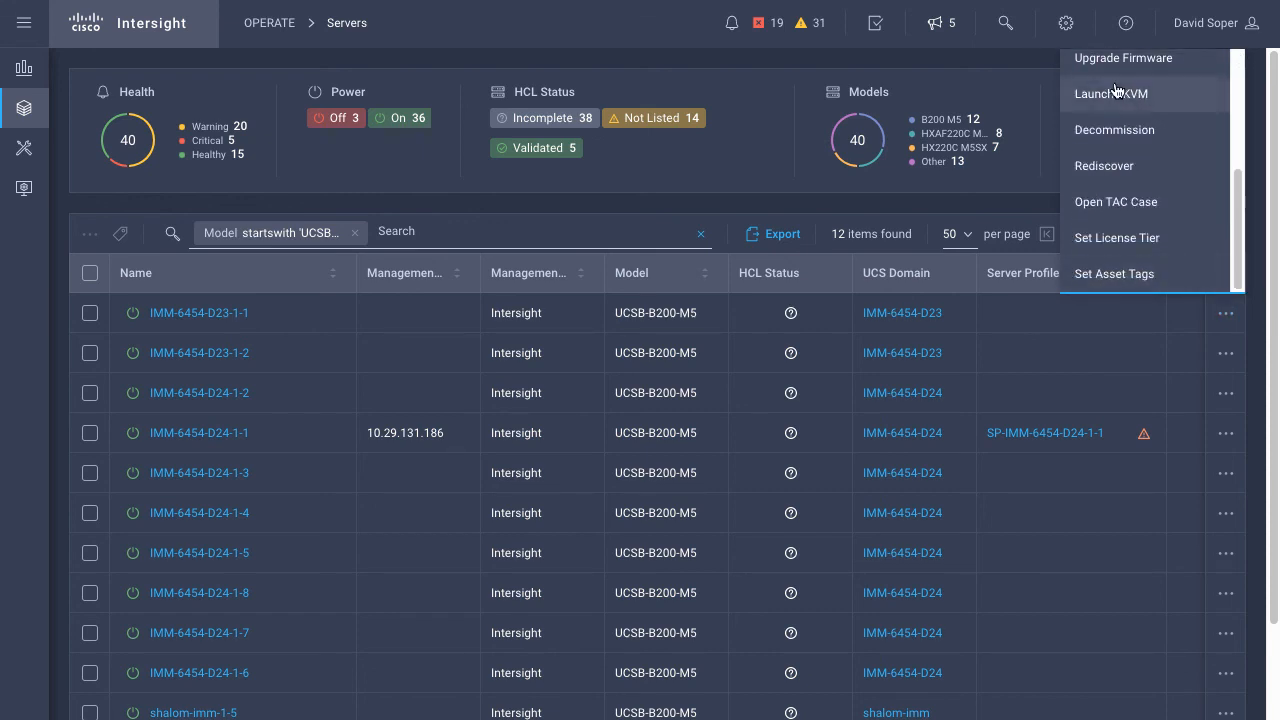
pyautogui.click(1159, 97)
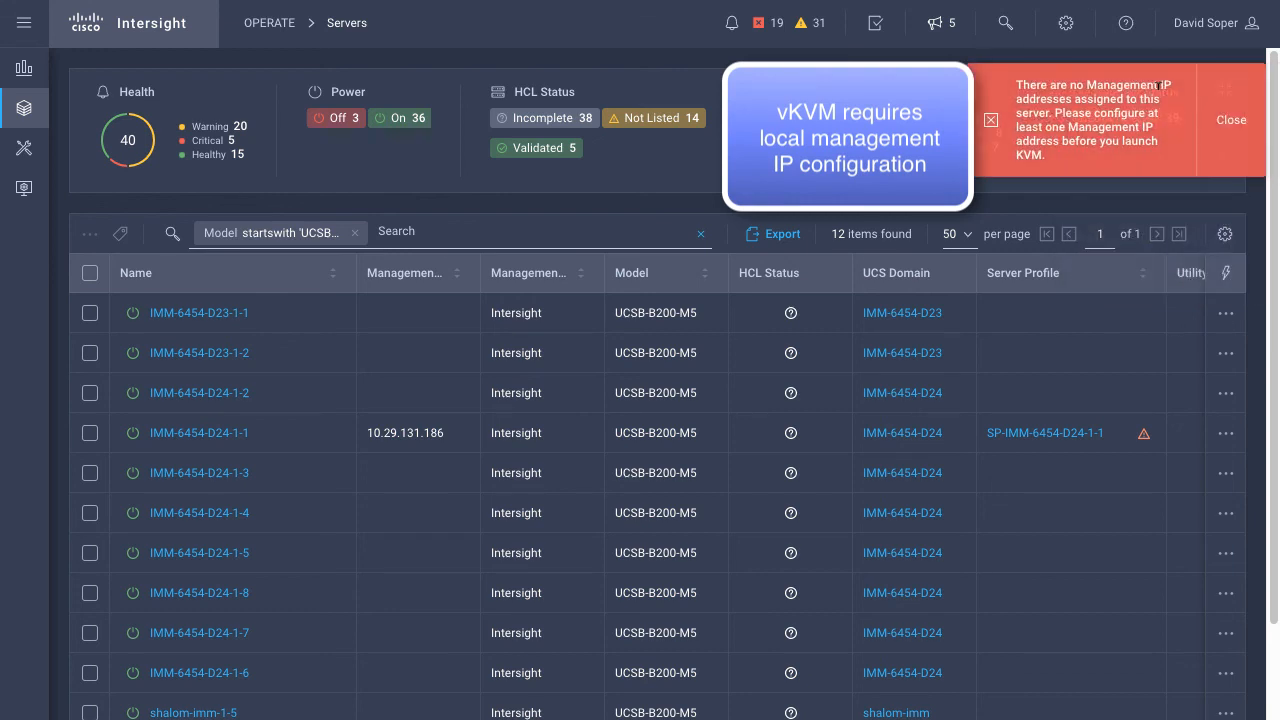
pyautogui.click(1232, 122)
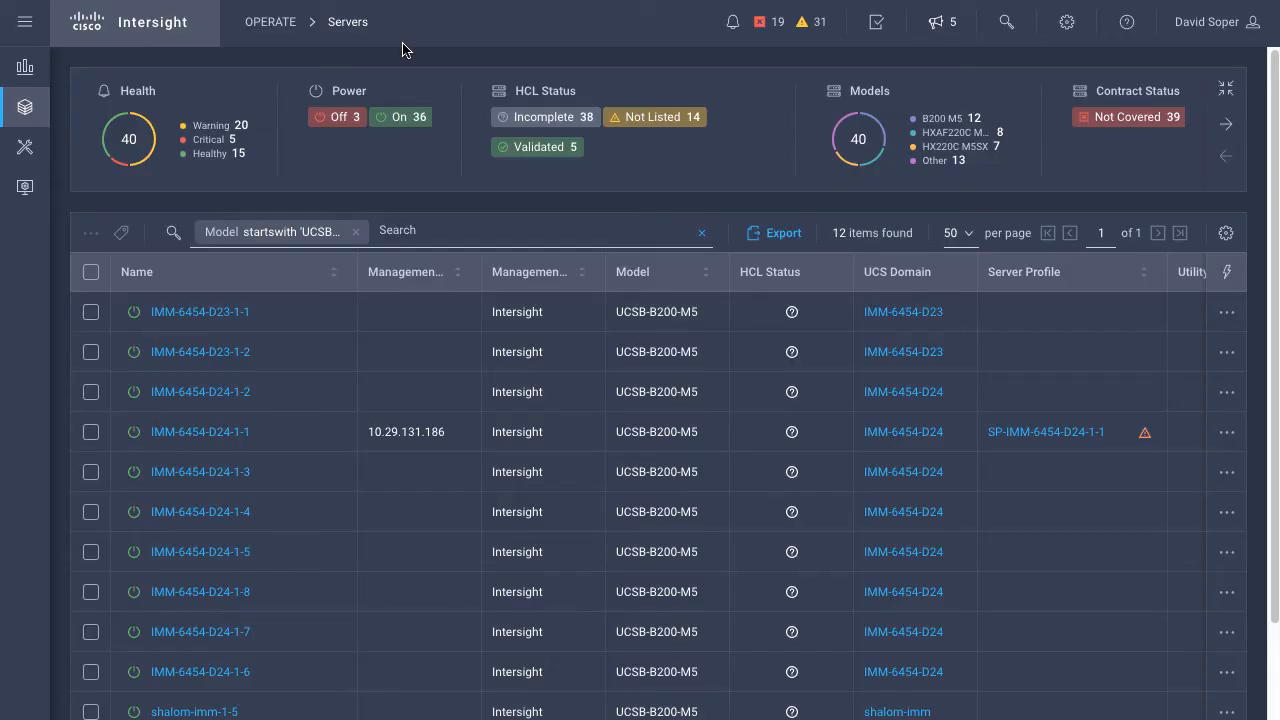
# - Start a new UCS server profile named SP-IMM-6454-D23-1-1 with UCS Server (FI-Attached) as the target platform
pyautogui.moveTo(25, 147)
pyautogui.click(139, 238)
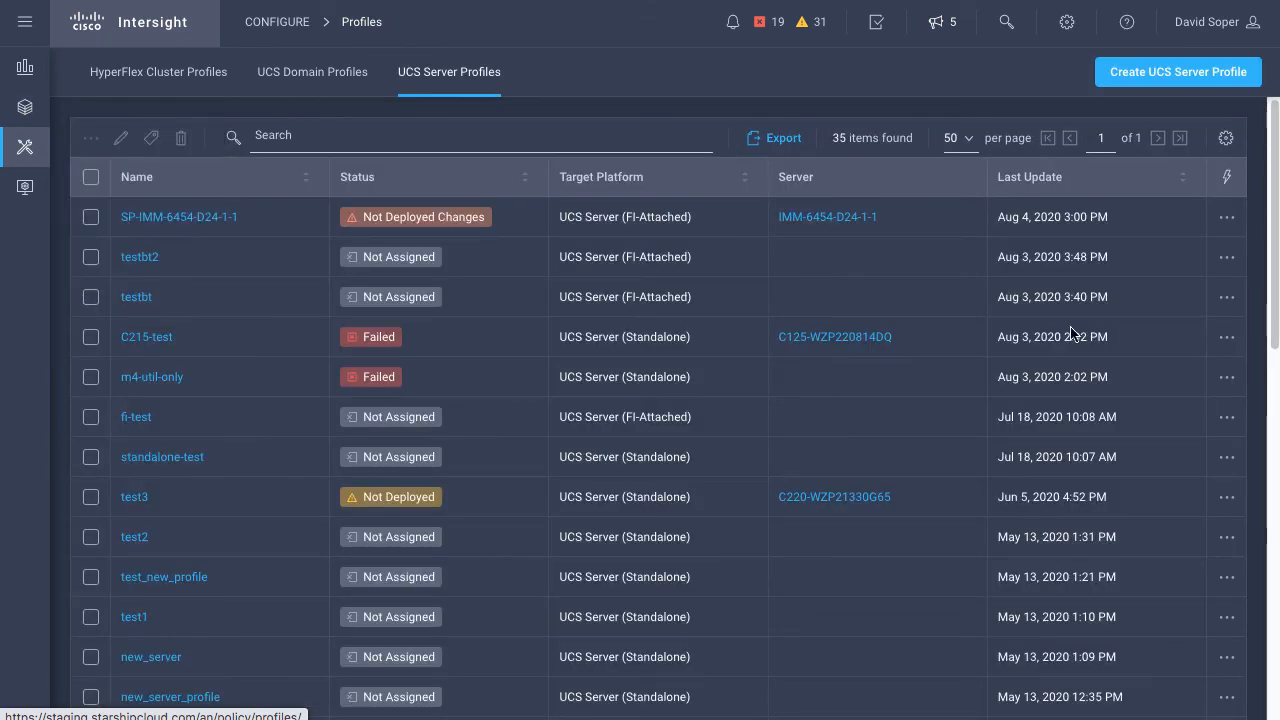
pyautogui.click(1175, 72)
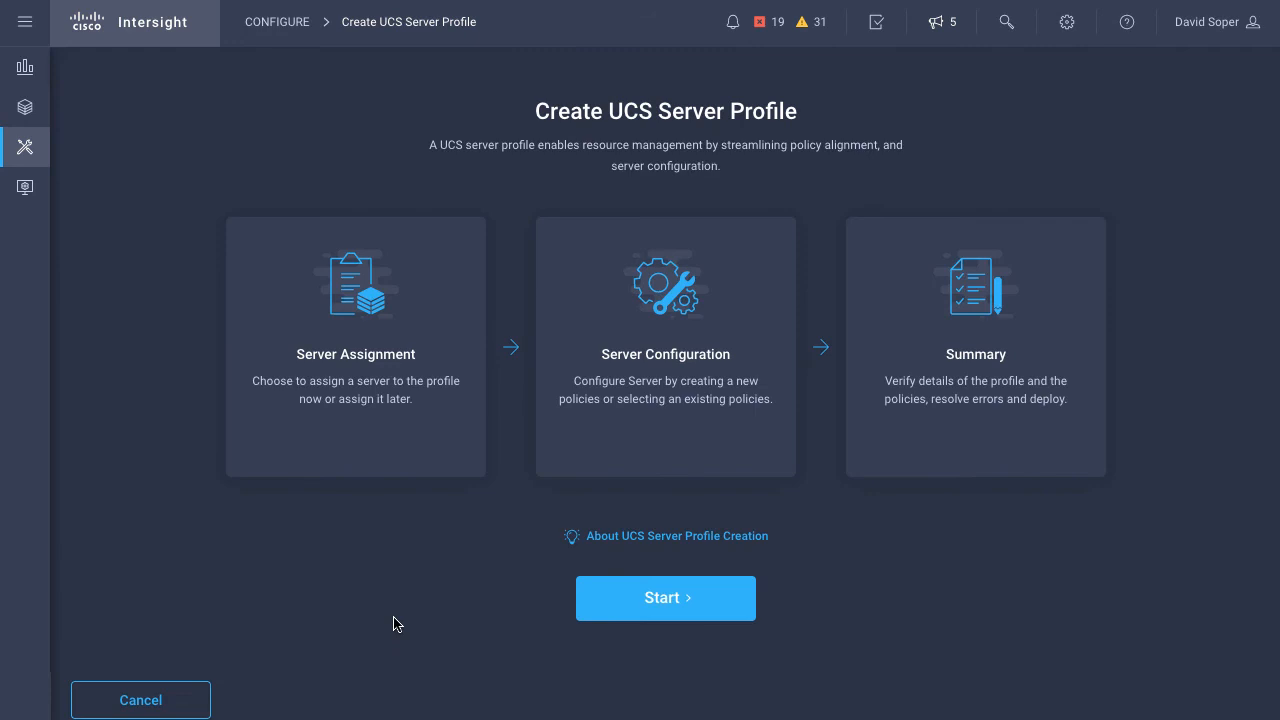
pyautogui.click(670, 598)
pyautogui.click(696, 302)
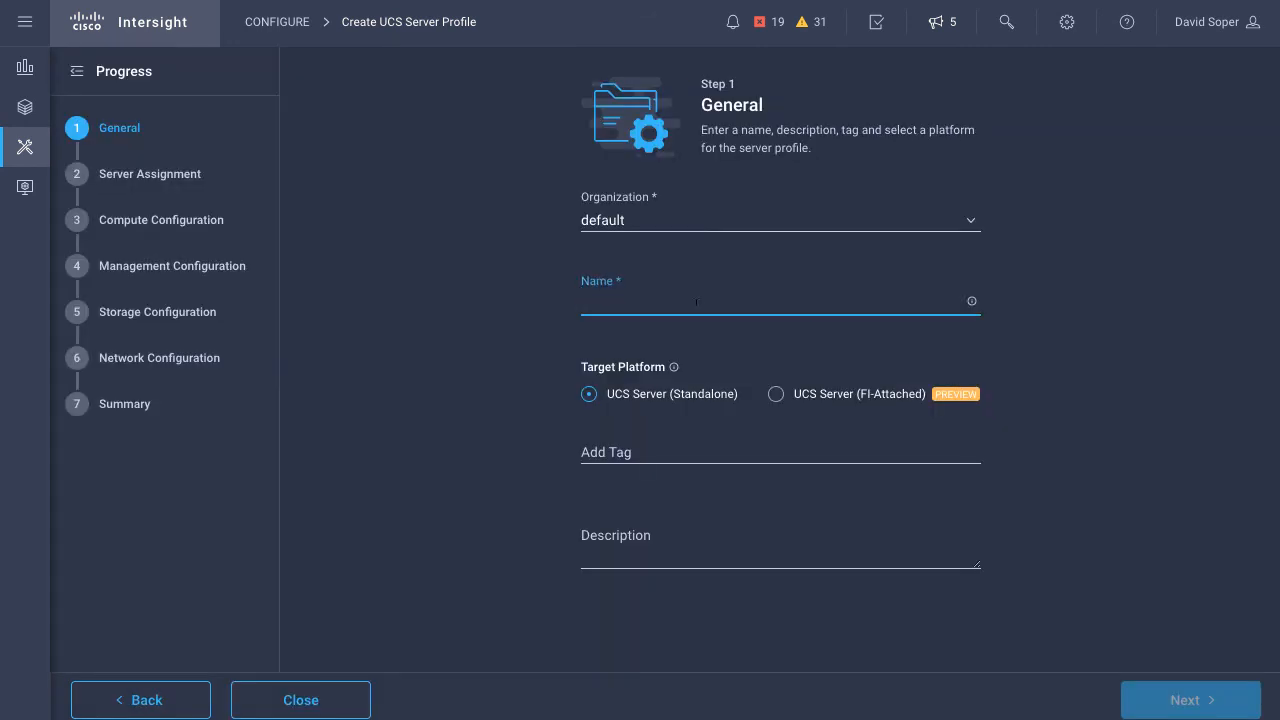
pyautogui.write('SP-')
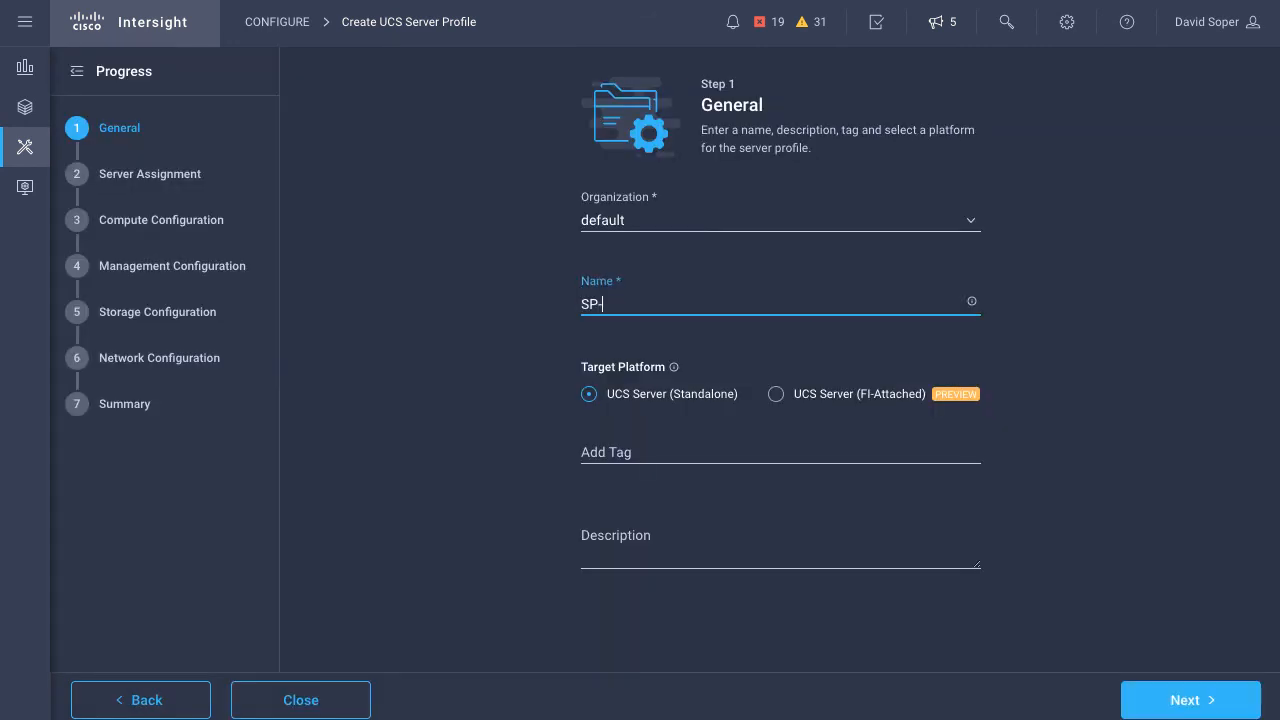
pyautogui.write('IMM-6454-D23-1-1')
pyautogui.click(776, 394)
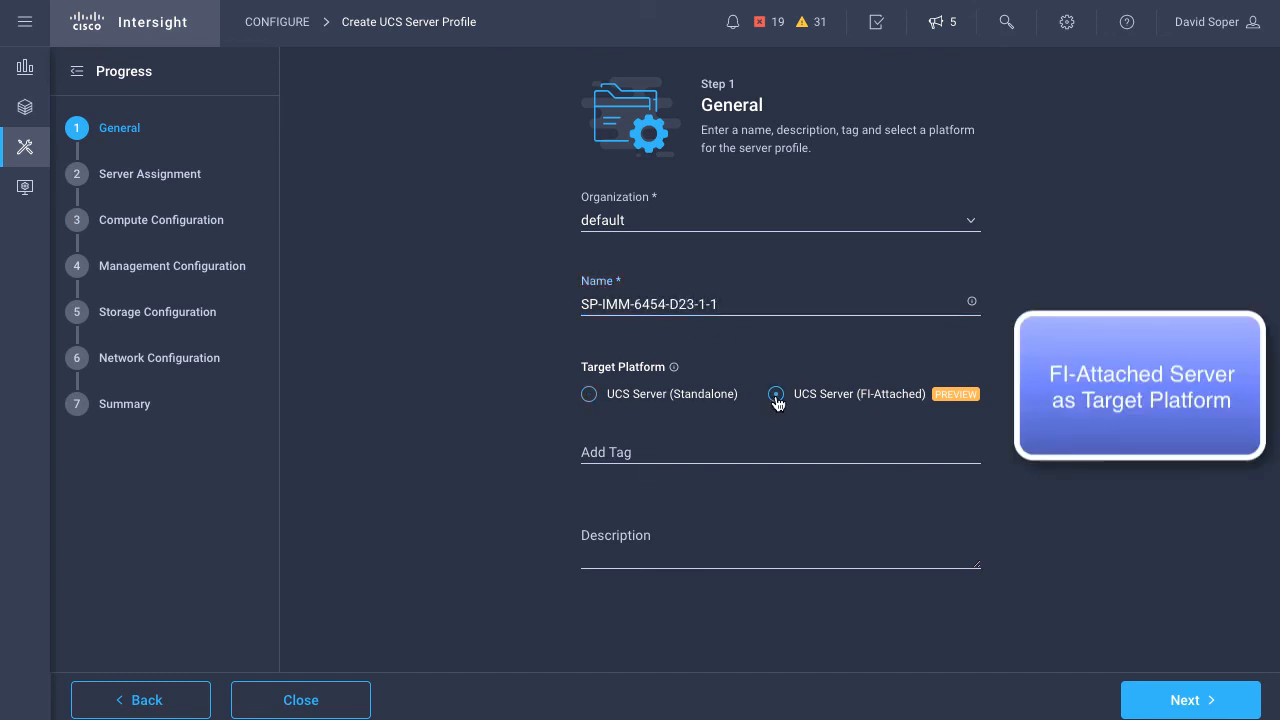
pyautogui.click(1185, 701)
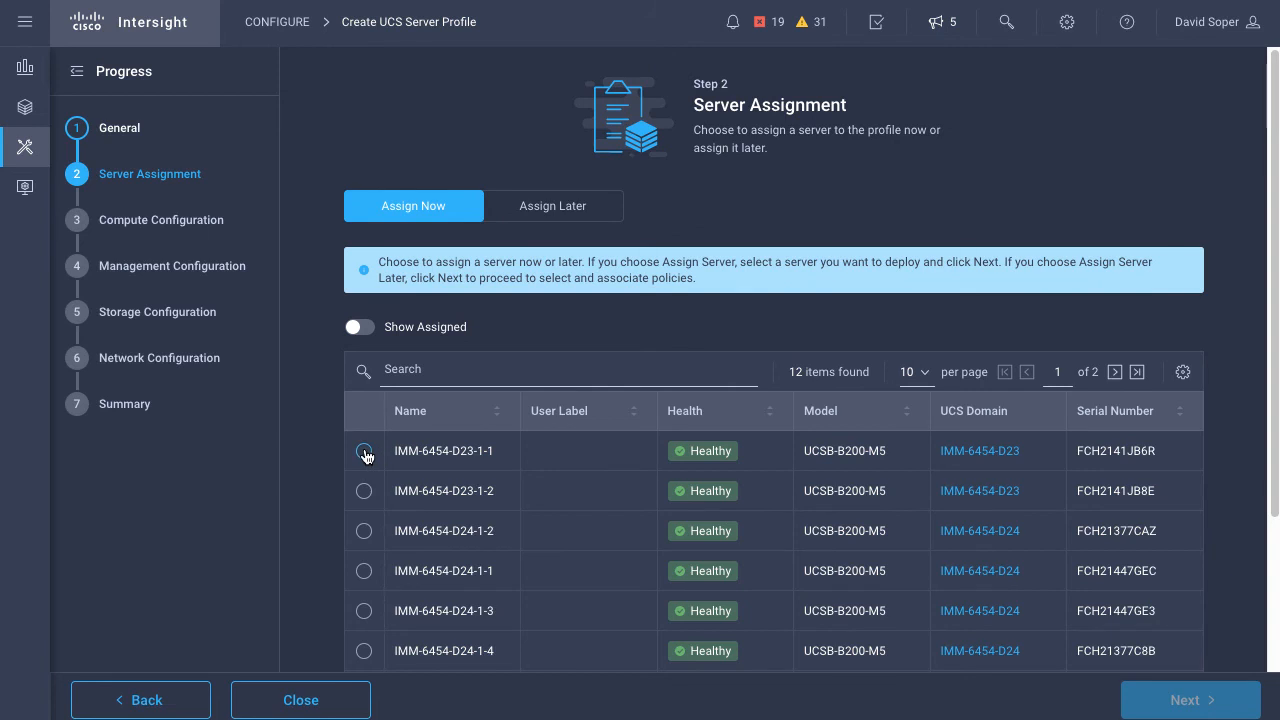
# - Assign server IMM-6454-D23-1-1 to the profile and continue past Compute Configuration without attaching any policies
pyautogui.click(364, 451)
pyautogui.click(1190, 700)
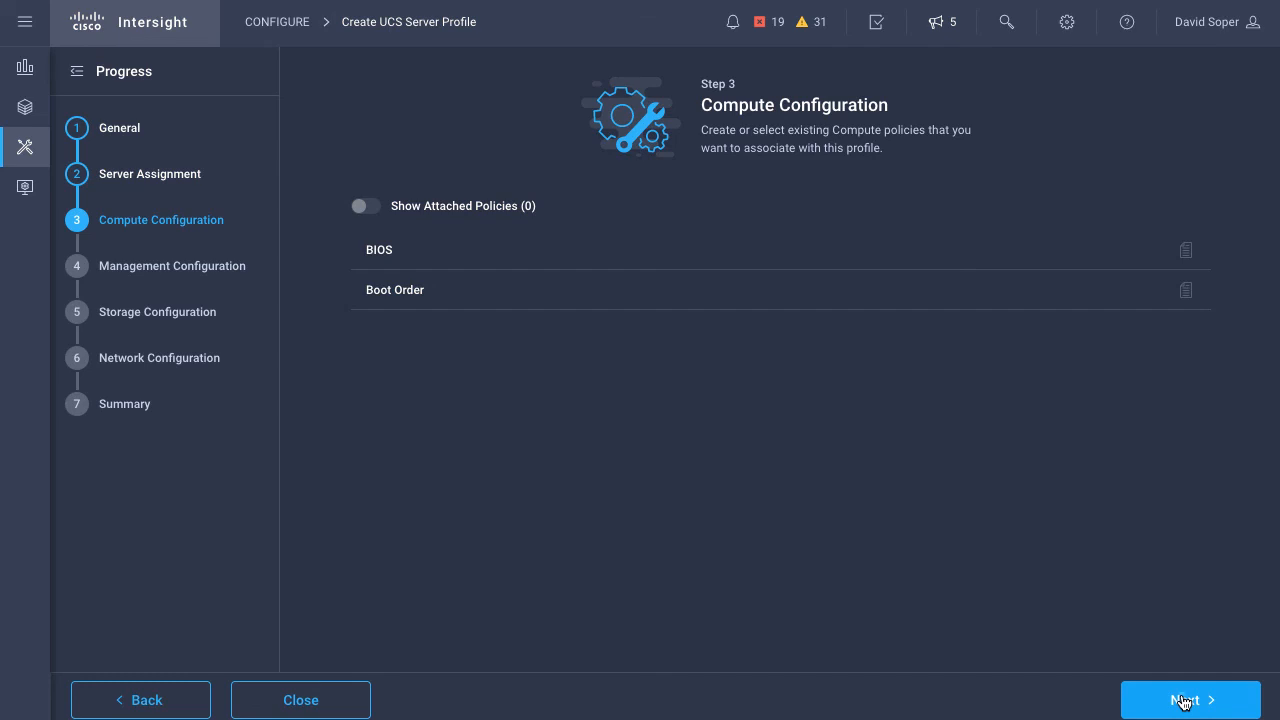
pyautogui.click(1183, 700)
# - Start a new IMC Access policy named demo-access for the profile and set its VLAN ID to 131
pyautogui.click(1150, 249)
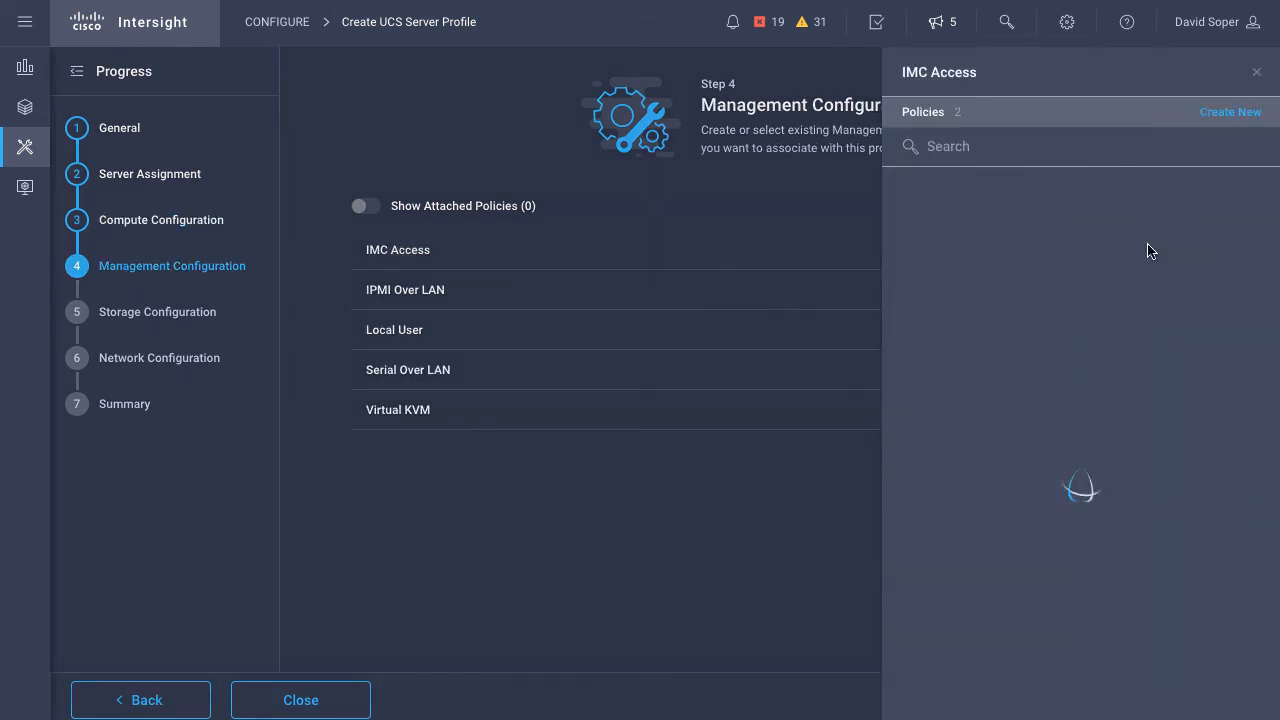
pyautogui.click(1229, 111)
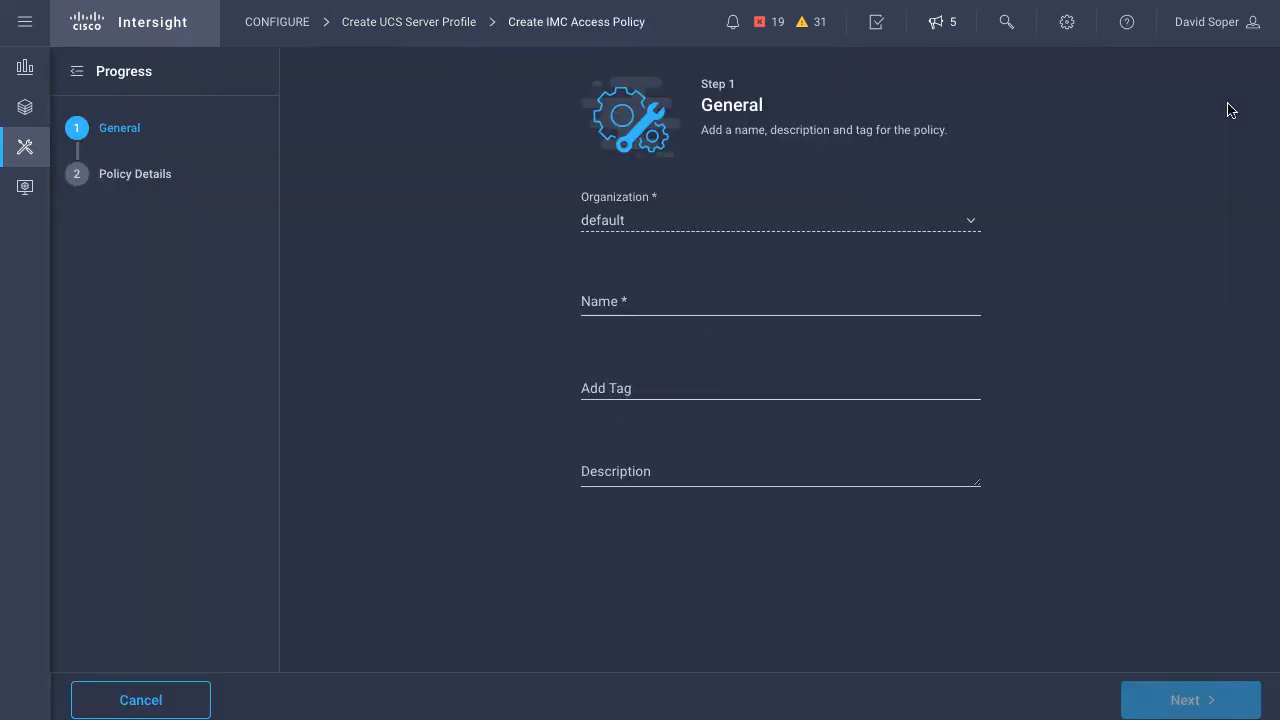
pyautogui.click(669, 298)
pyautogui.write('demo-')
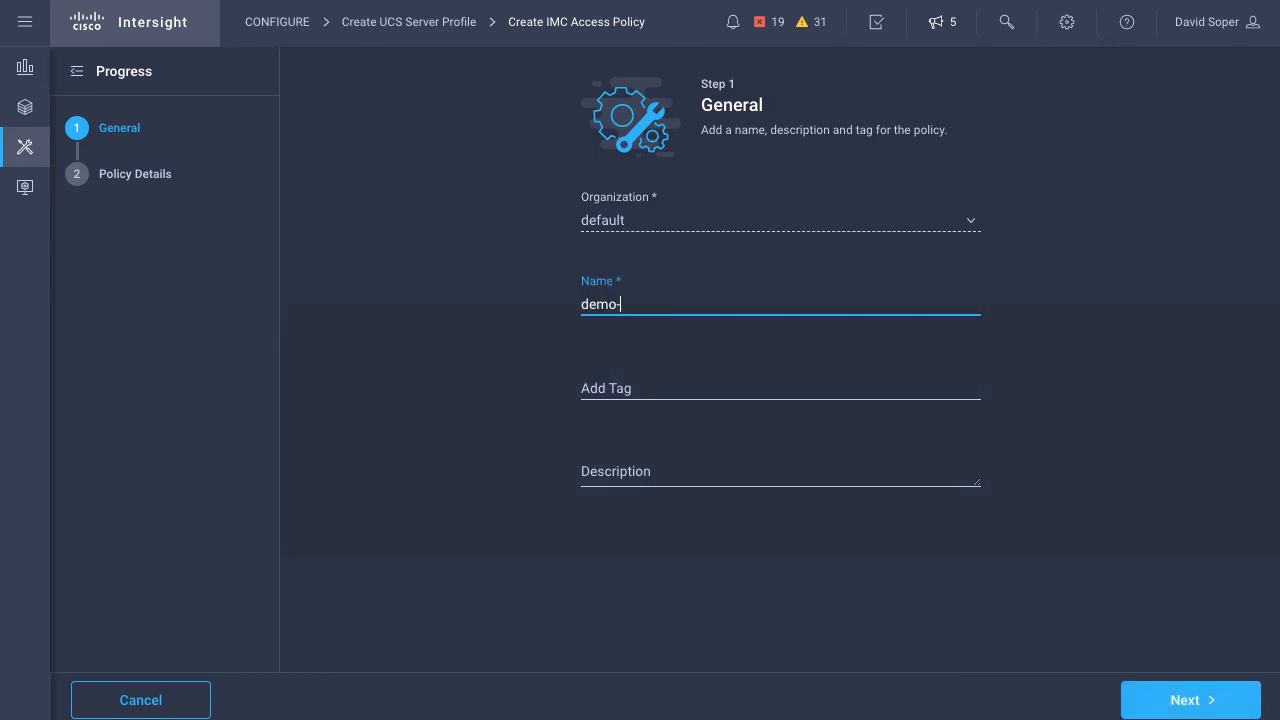
pyautogui.write('access')
pyautogui.click(1184, 697)
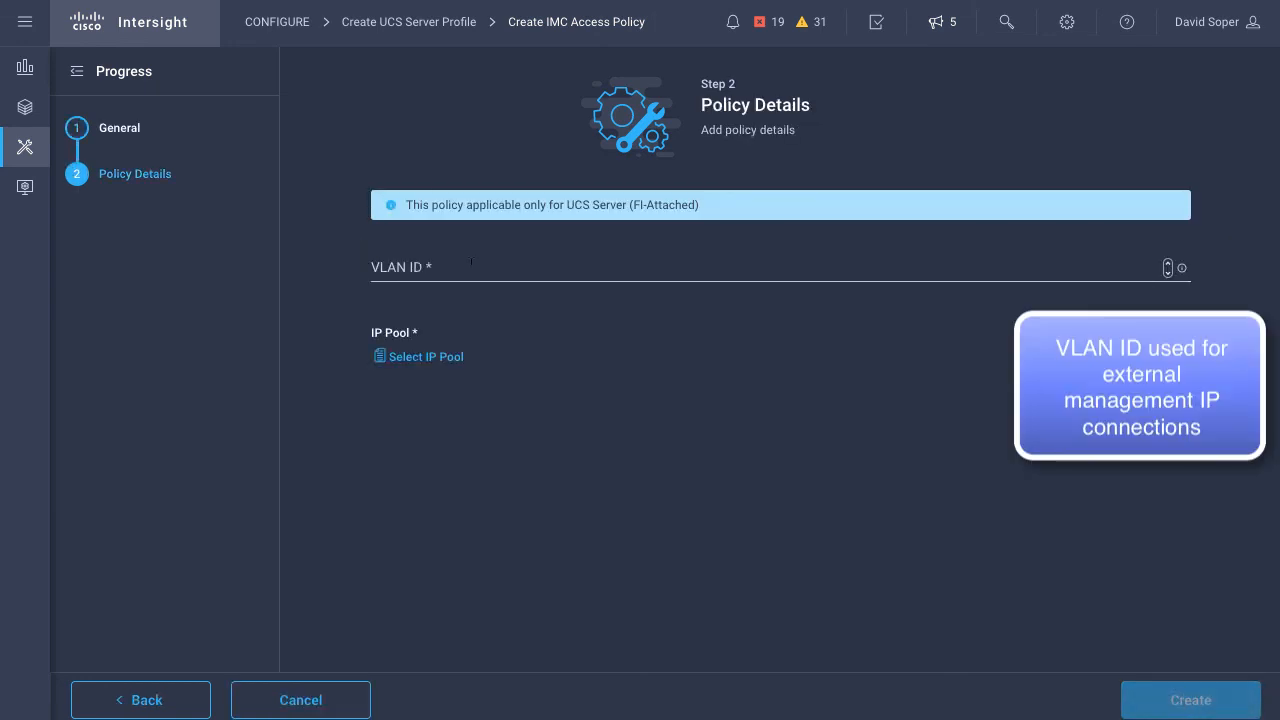
pyautogui.click(471, 263)
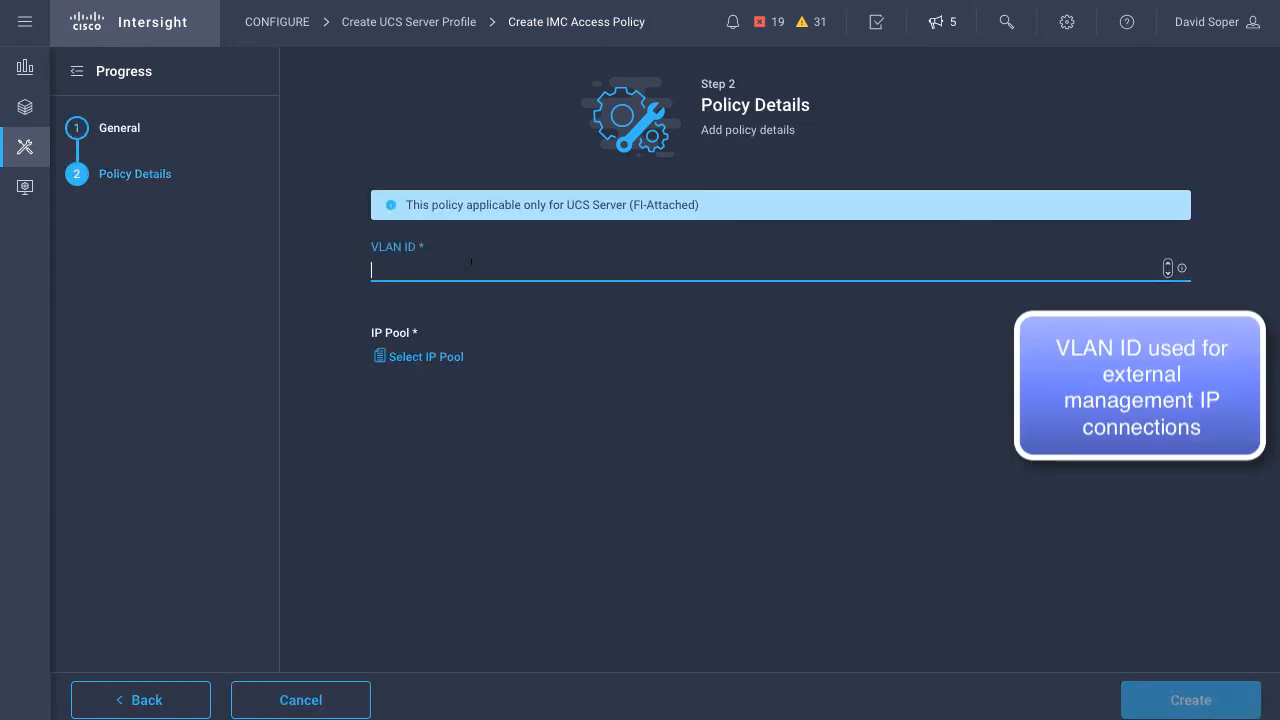
pyautogui.write('131')
# - Start a new IP pool named demo-ext-mgmt for the IMC Access policy and continue to its pool details
pyautogui.click(430, 357)
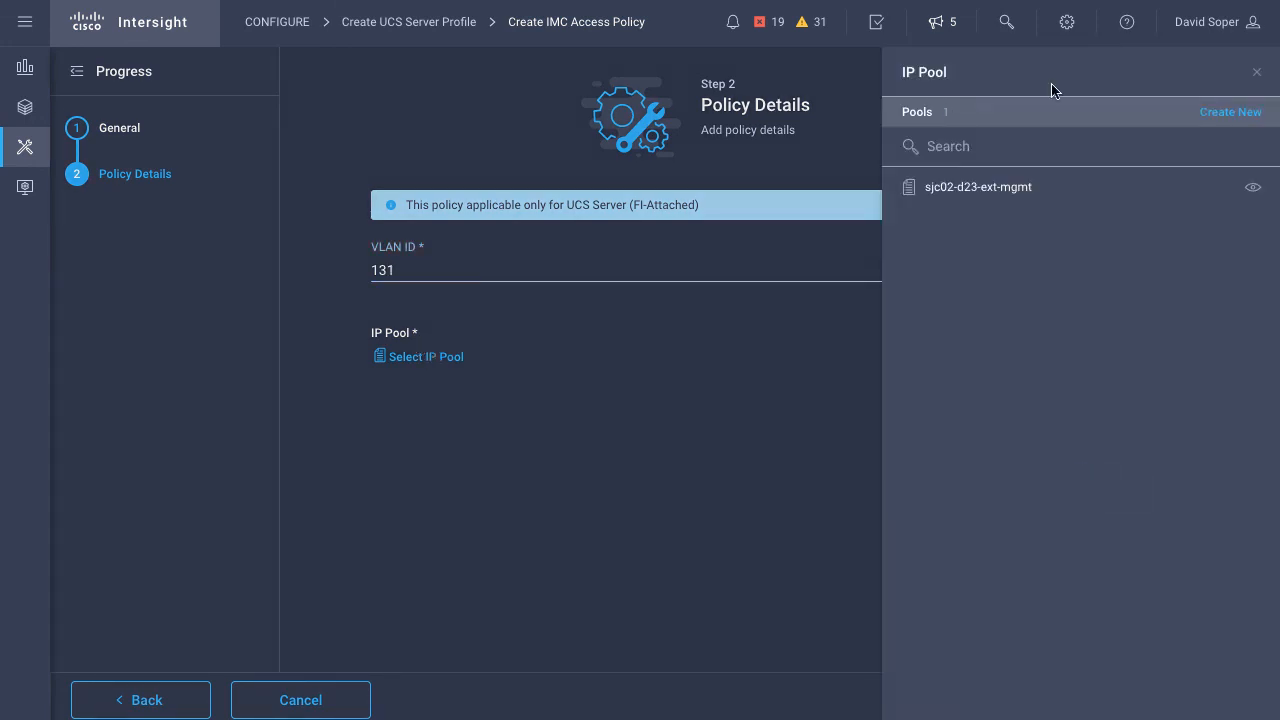
pyautogui.click(1231, 112)
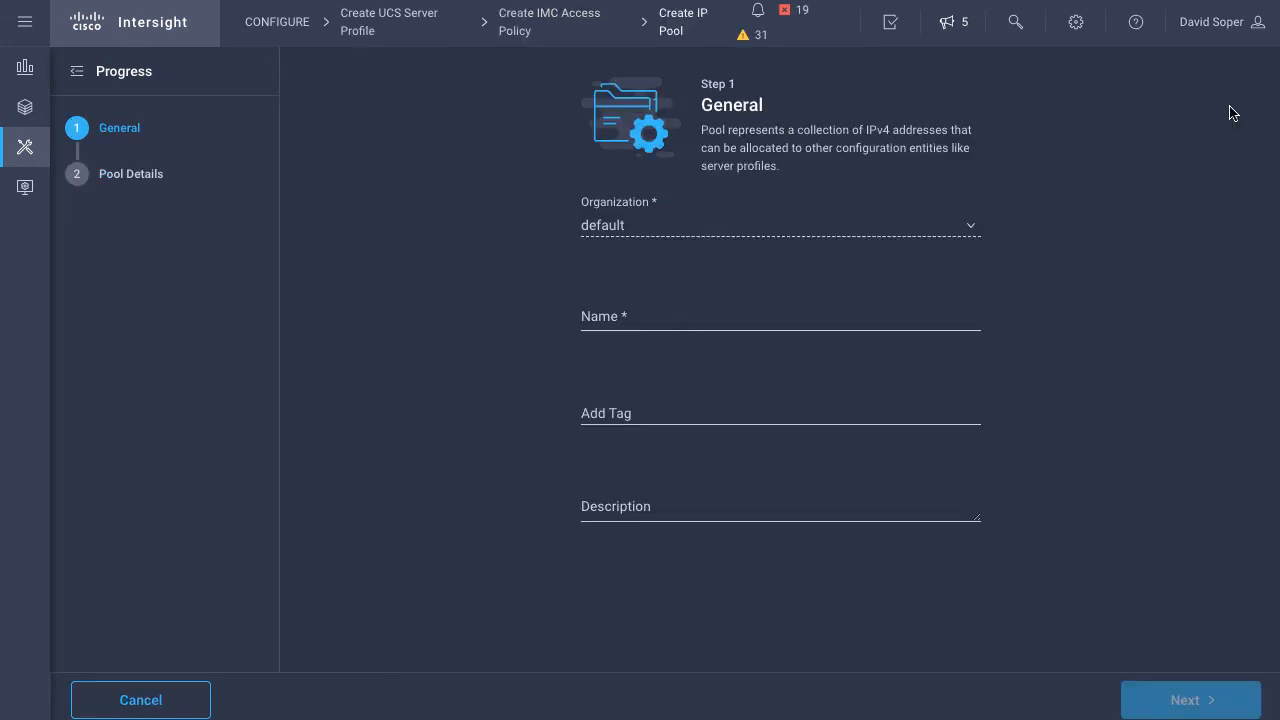
pyautogui.click(686, 302)
pyautogui.write('dem')
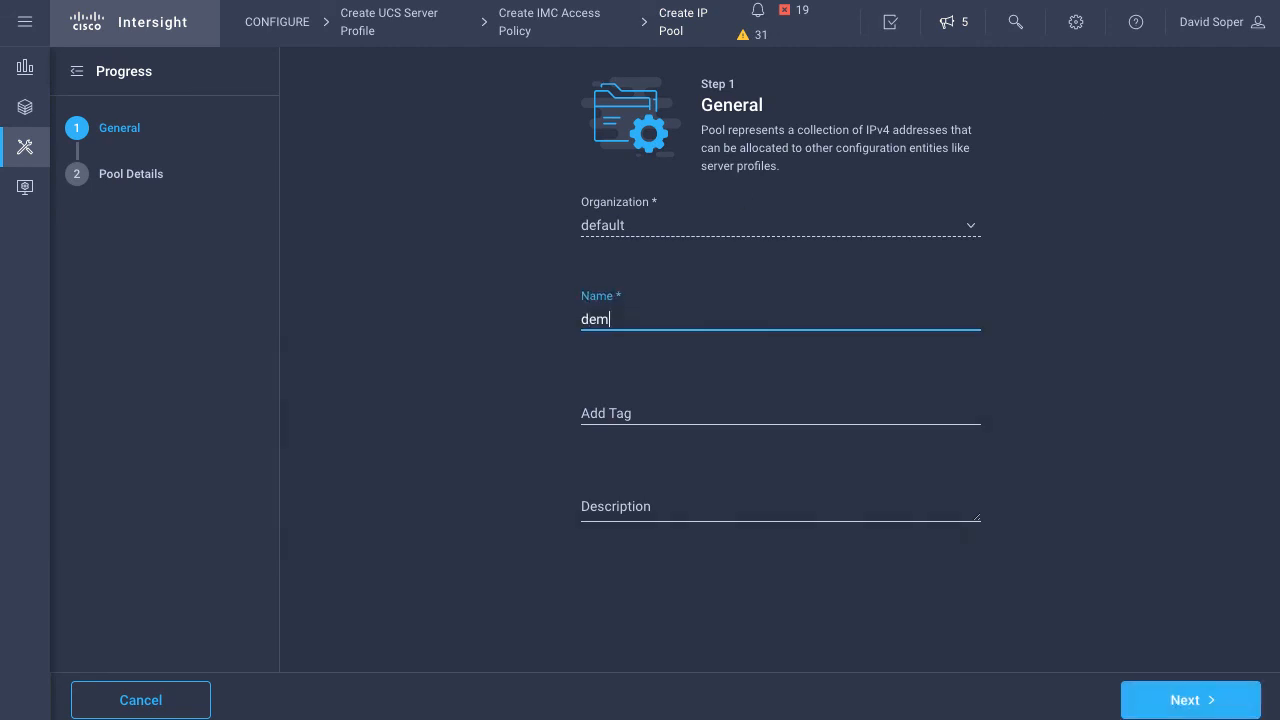
pyautogui.write('o-ext-mgmt')
pyautogui.click(1191, 701)
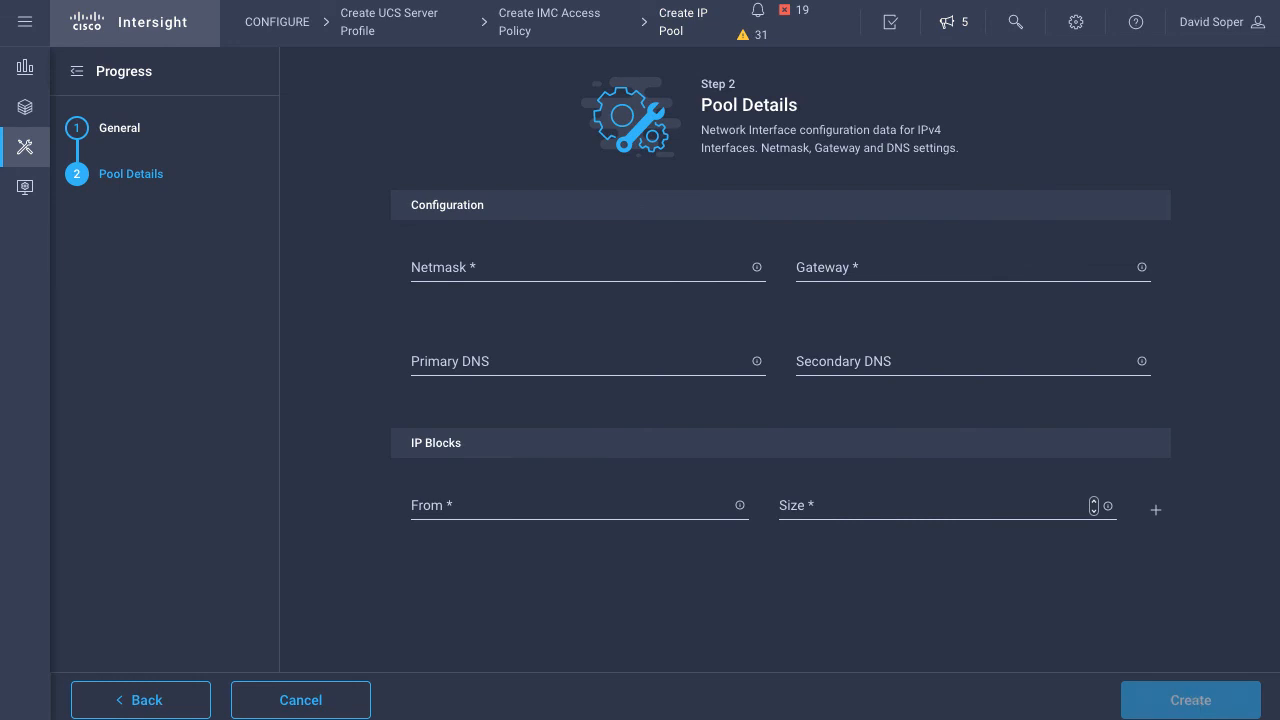
# - Set the IP pool's netmask to 255.255.255.0, gateway to 10.29.131.1 and primary DNS to 171.70.168.183
pyautogui.click(513, 268)
pyautogui.write('255.255.255.0')
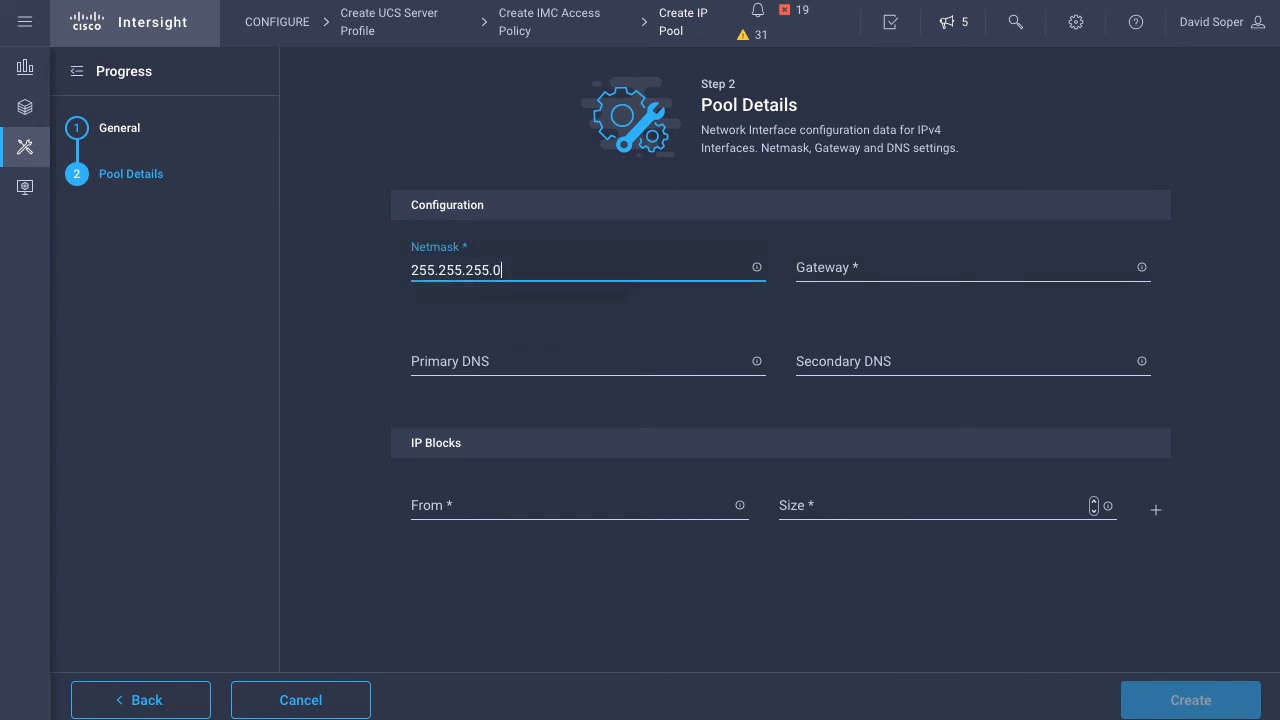
pyautogui.click(916, 264)
pyautogui.write('10.29.131.1')
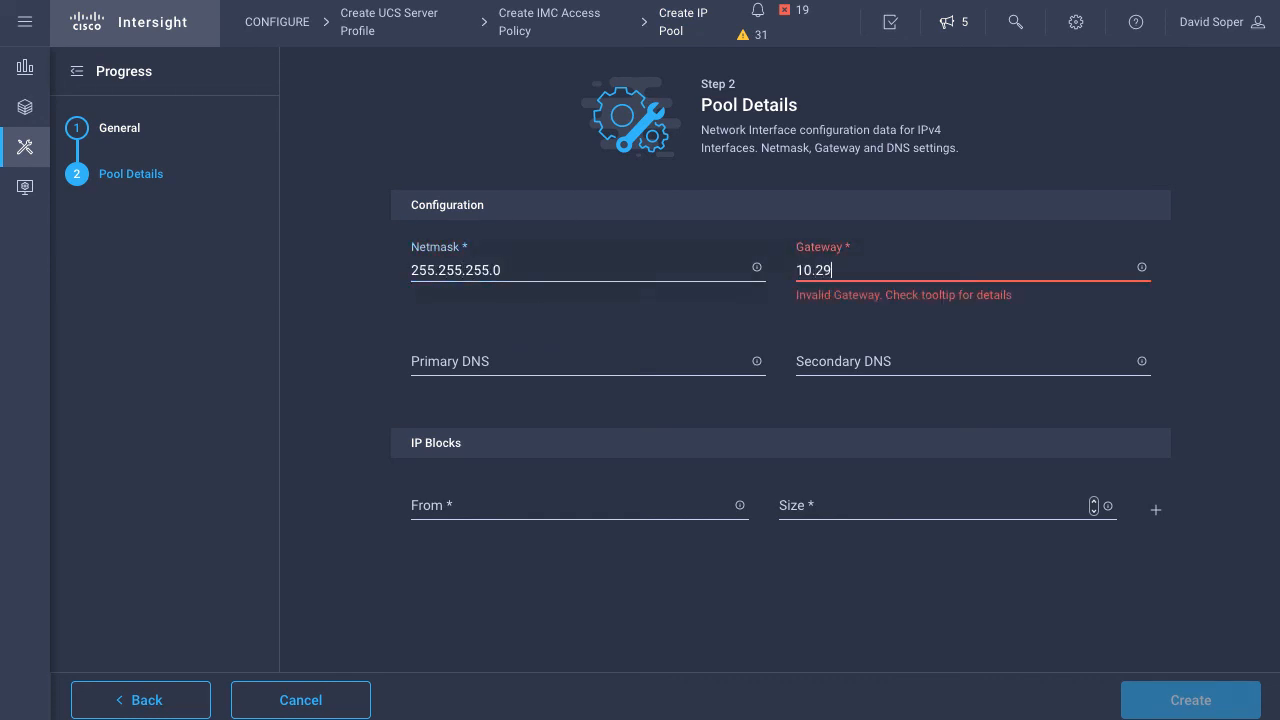
pyautogui.click(519, 356)
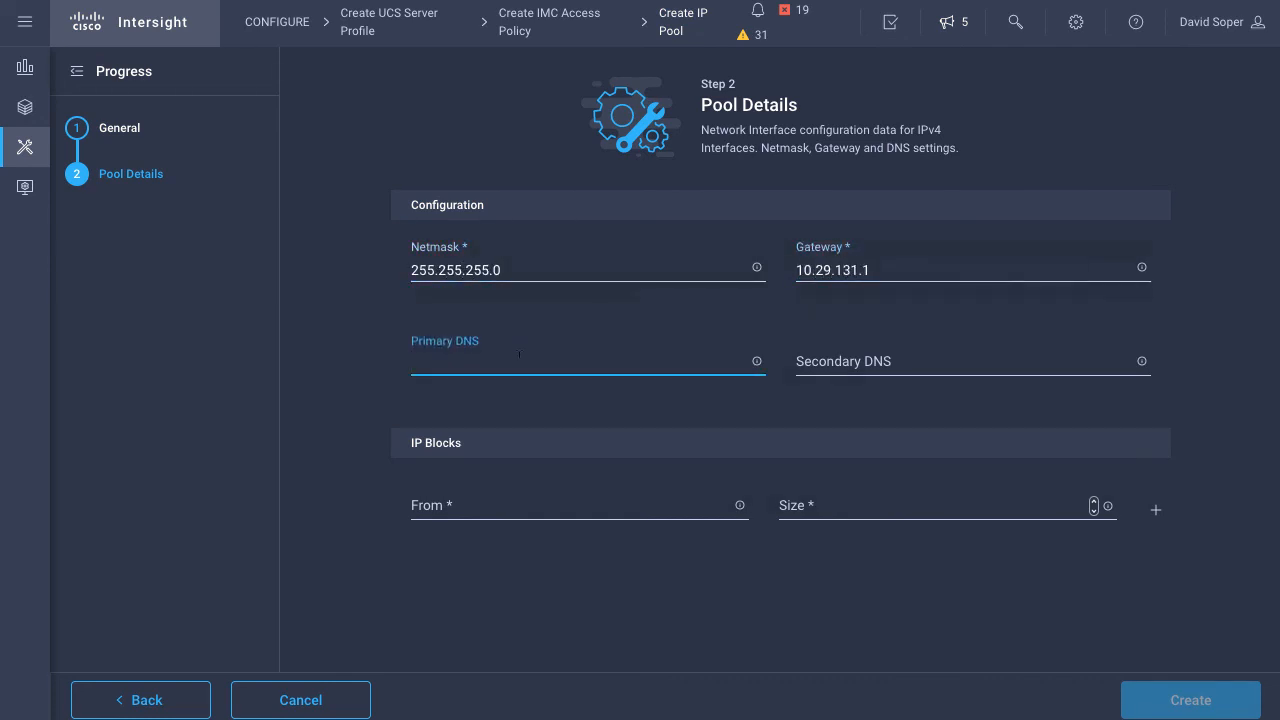
pyautogui.write('171.70.168.183')
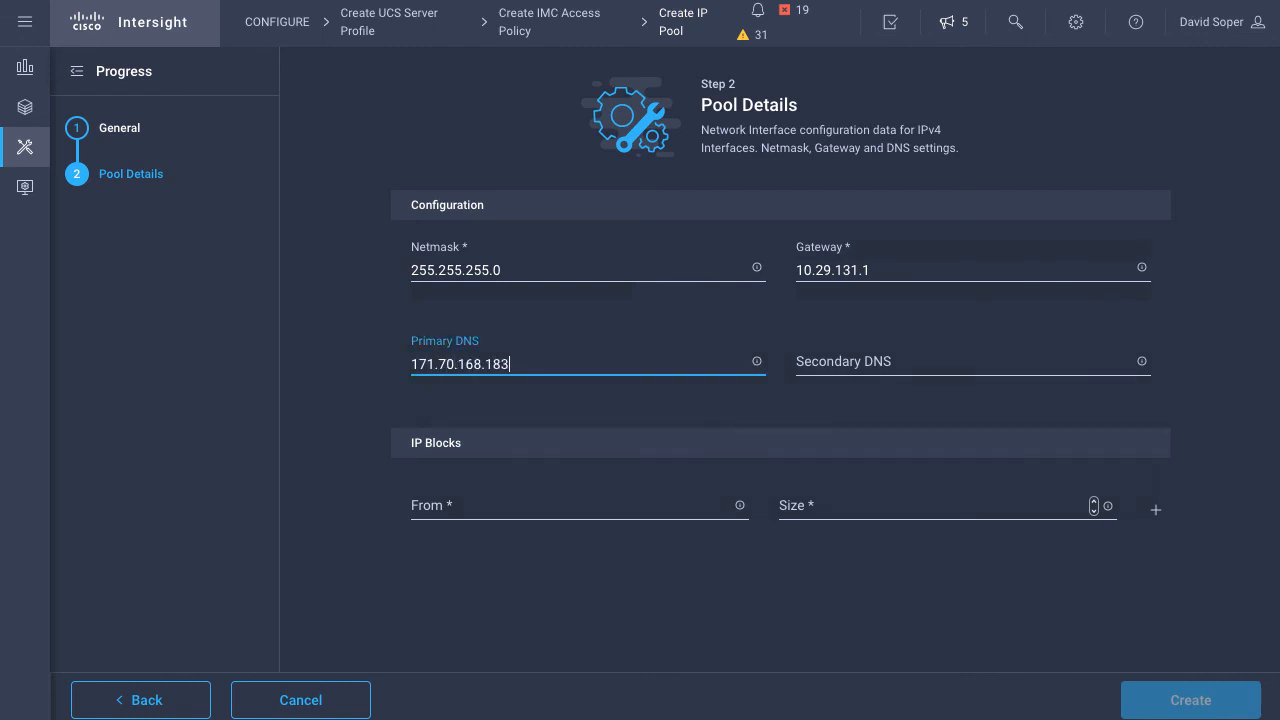
# - Define an IP block of size 4 starting from 10.29.131.186 and create both the pool and the IMC Access policy
pyautogui.click(502, 505)
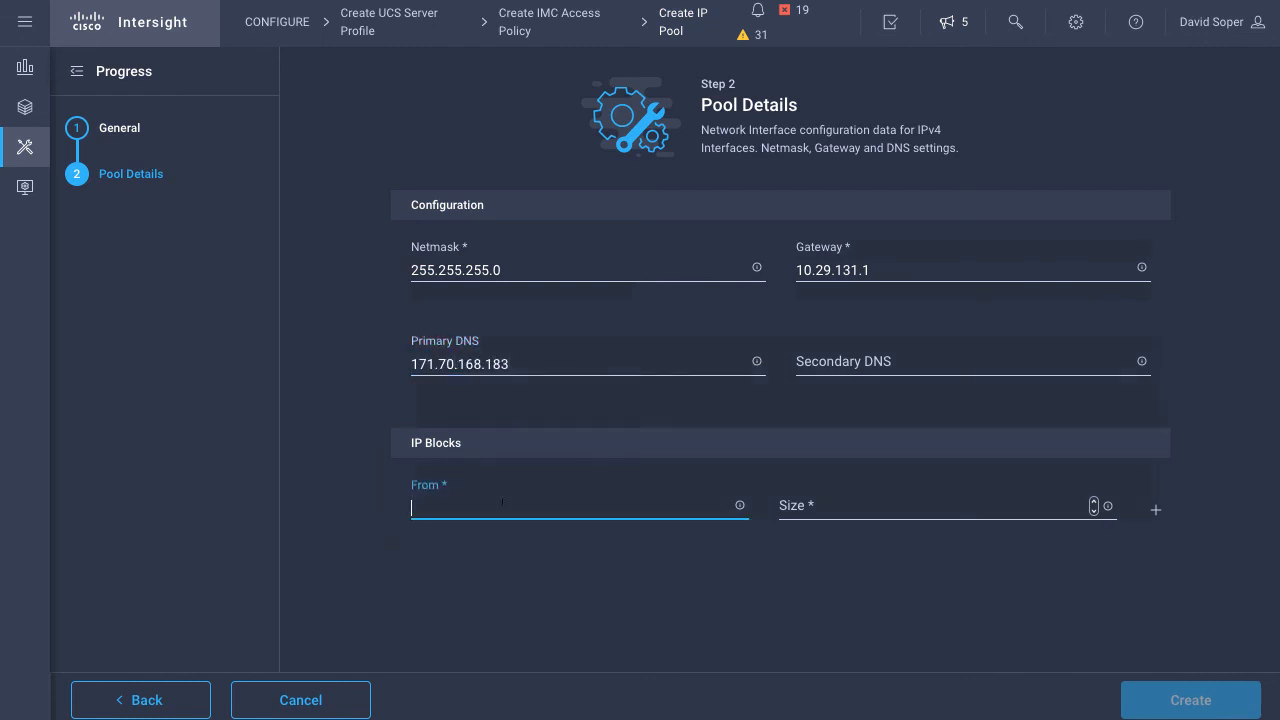
pyautogui.write('10.29.131.186')
pyautogui.click(968, 508)
pyautogui.write('4')
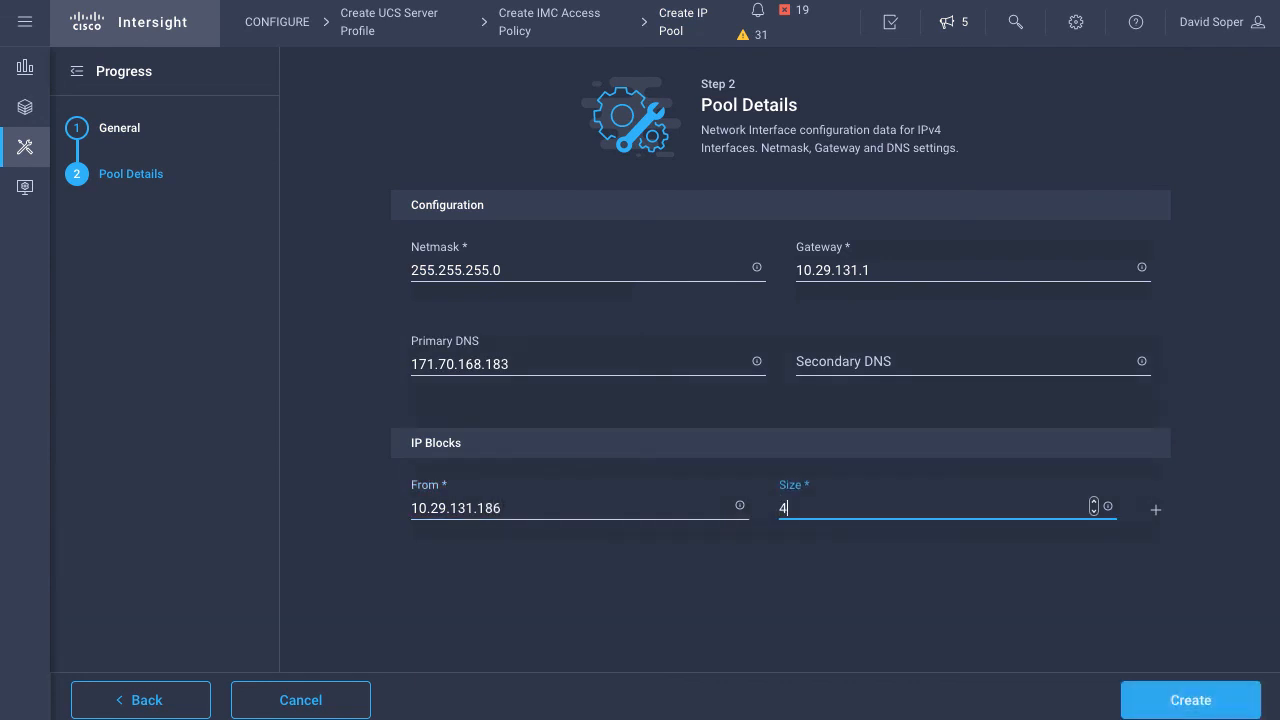
pyautogui.click(1190, 702)
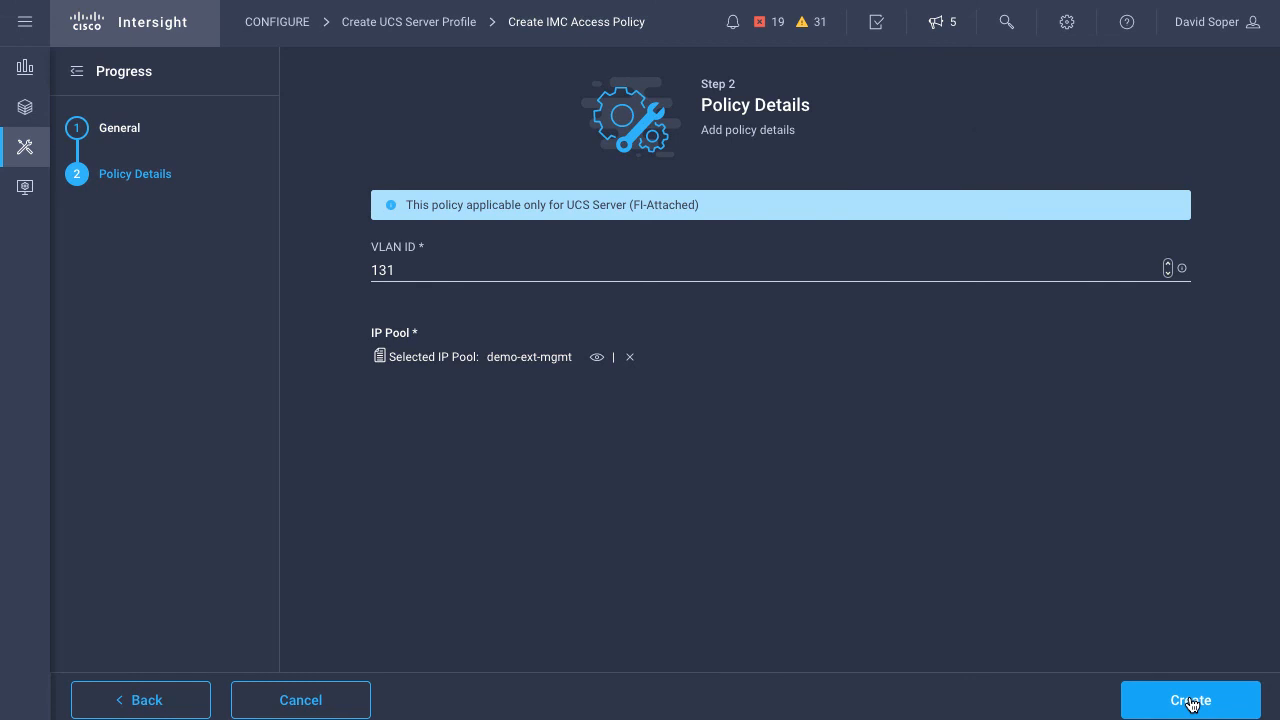
pyautogui.click(1167, 702)
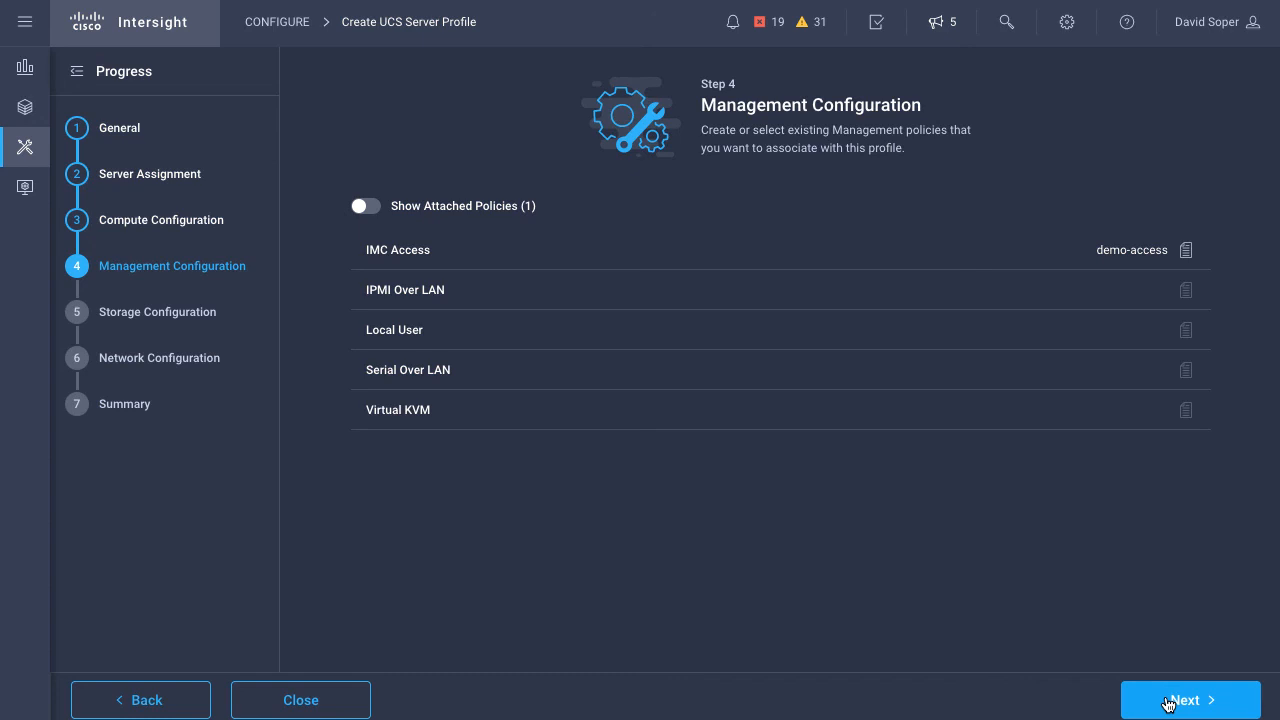
# - Start a new Local User policy named demo-local-user for the profile and continue to its policy details
pyautogui.click(1150, 331)
pyautogui.click(1234, 112)
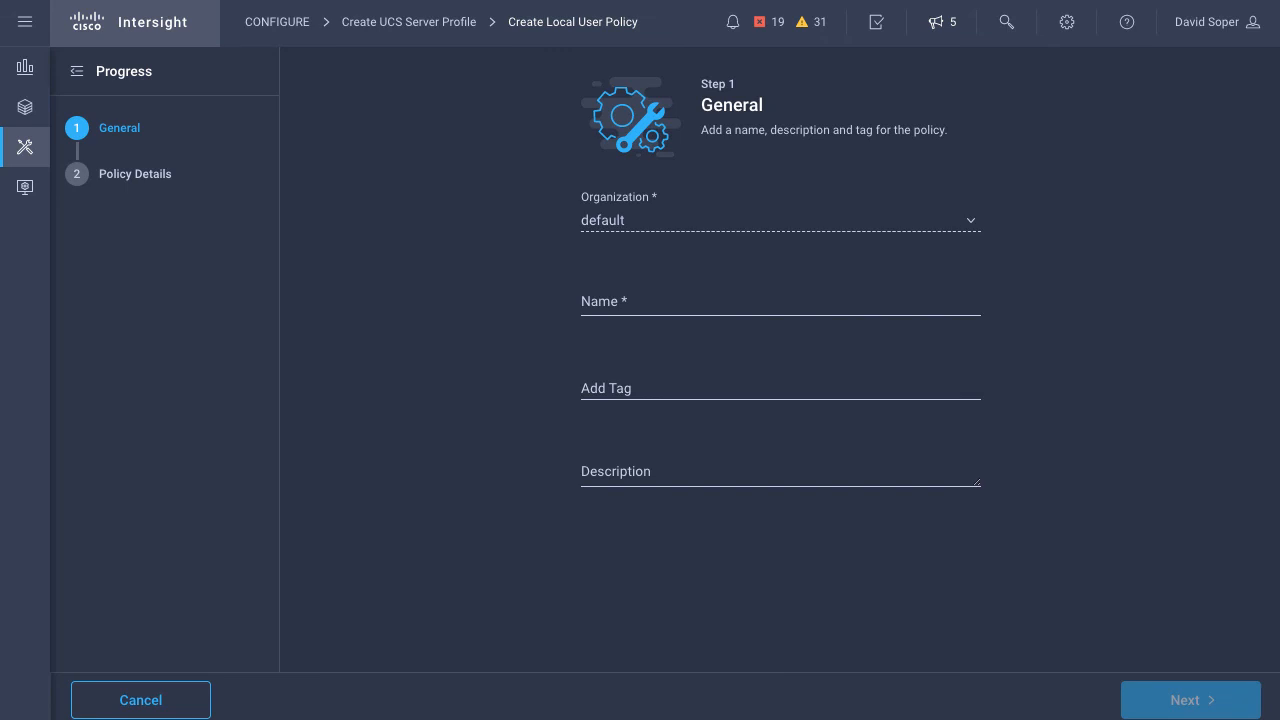
pyautogui.click(681, 300)
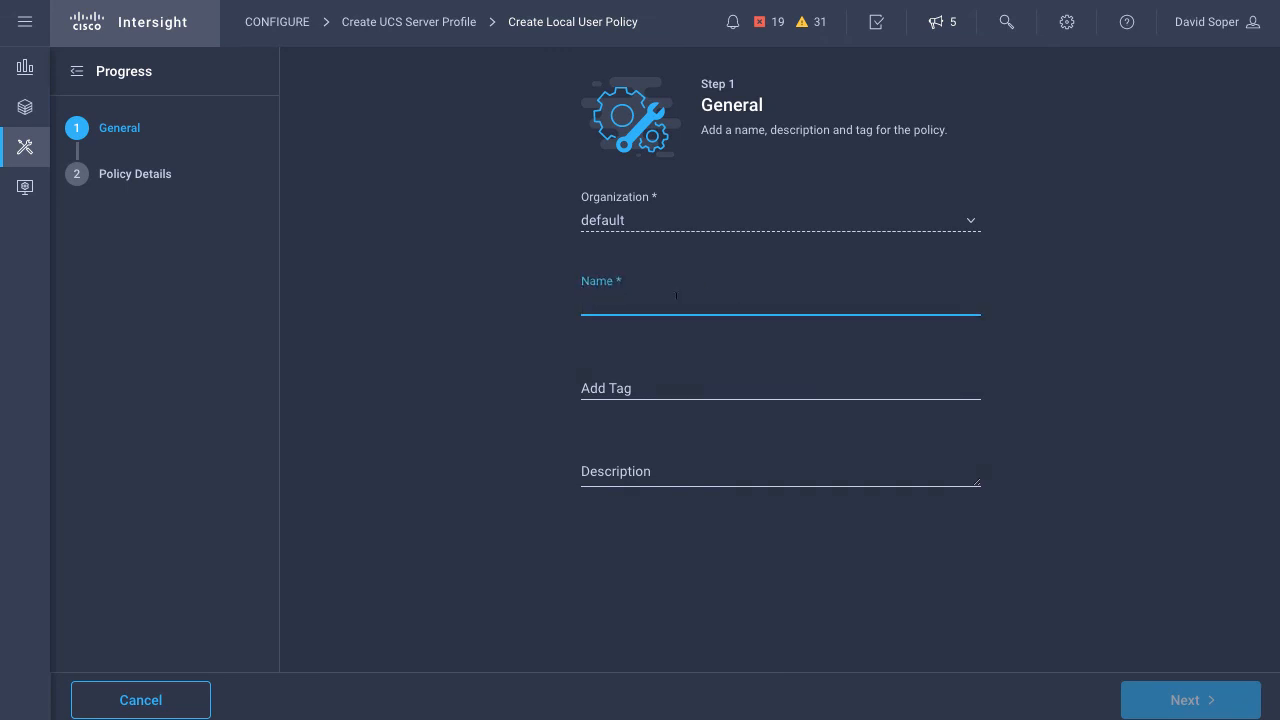
pyautogui.write('demo-local-user')
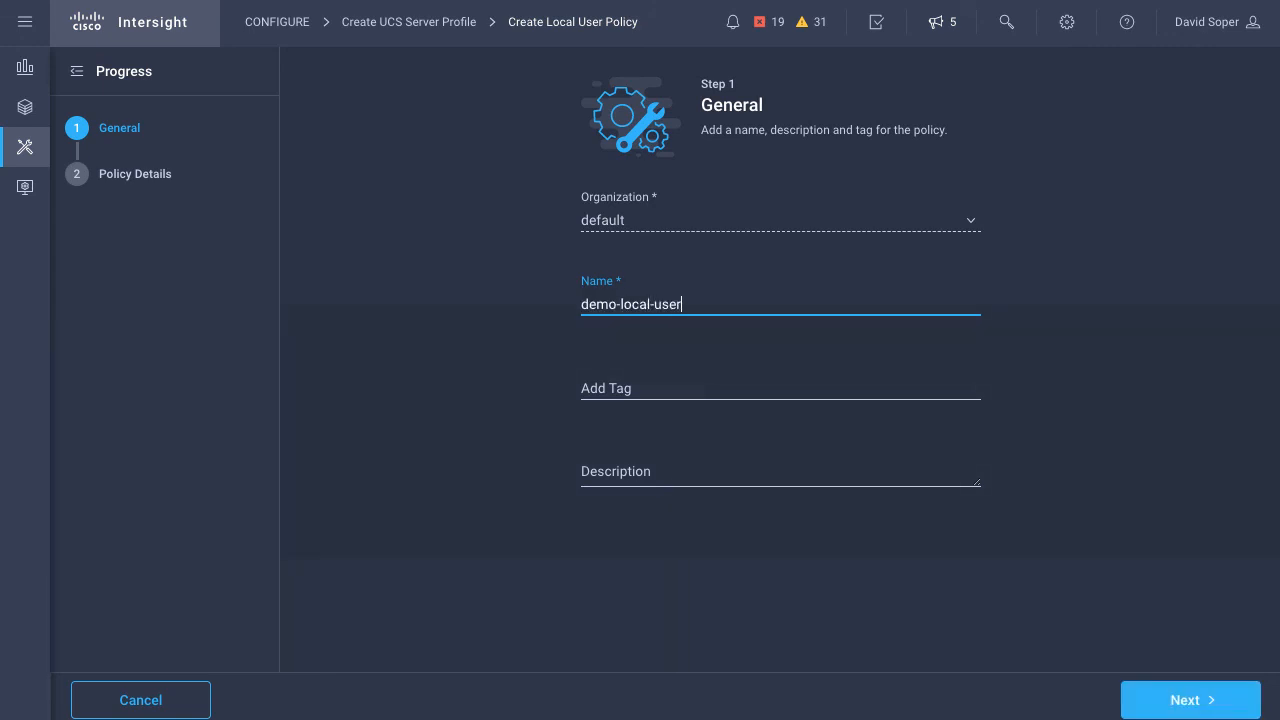
pyautogui.click(1186, 700)
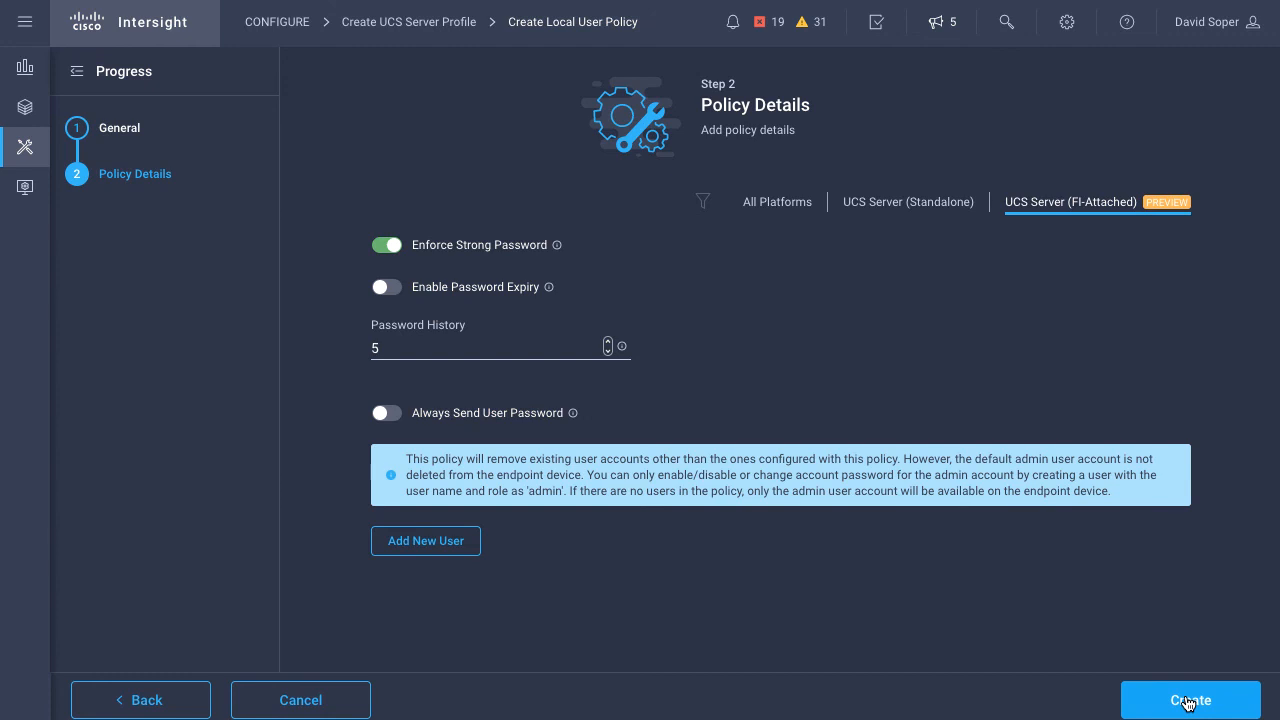
# - Add a new user named guest with the admin role to the Local User policy
pyautogui.click(421, 540)
pyautogui.click(393, 597)
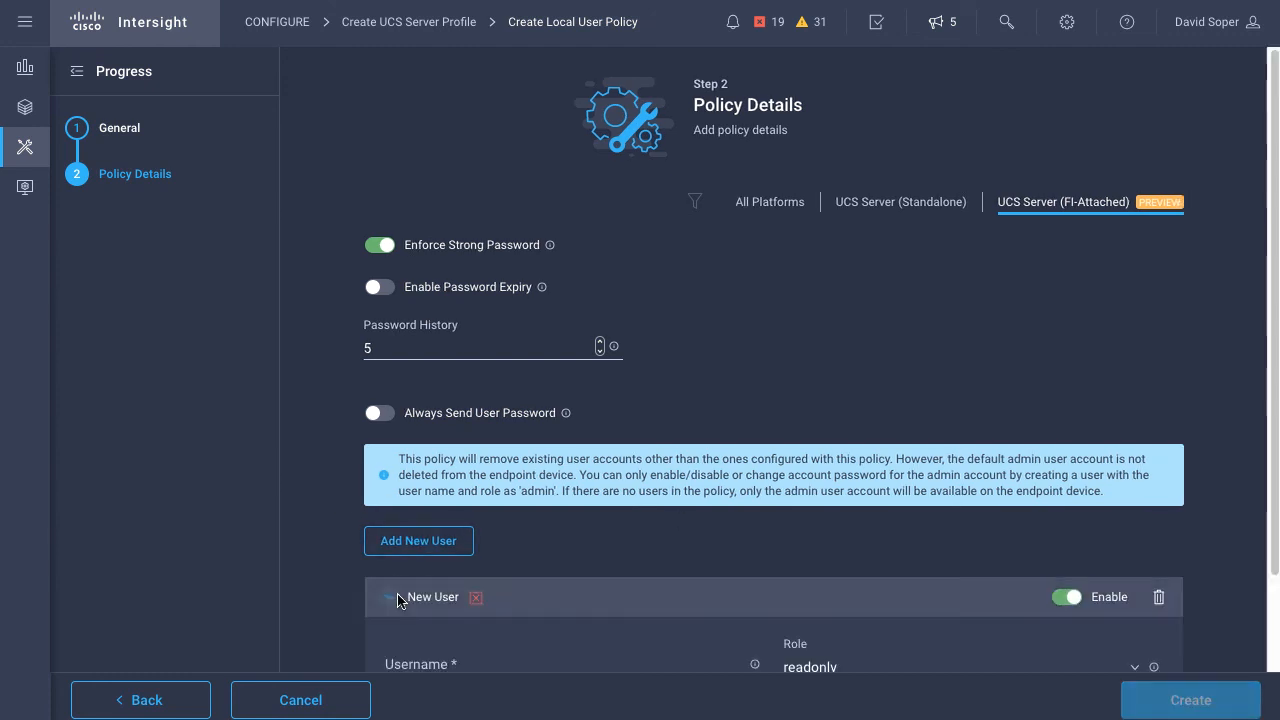
pyautogui.scroll(-2, 546, 594)
pyautogui.click(491, 503)
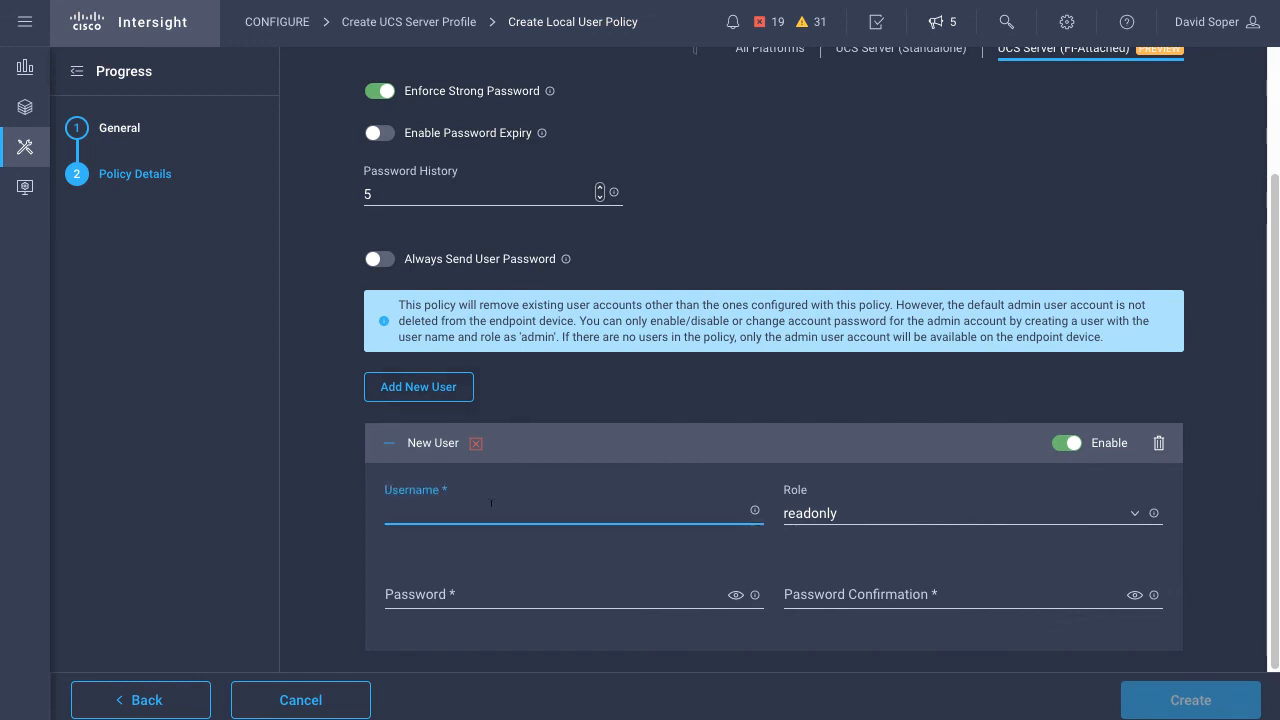
pyautogui.write('guest')
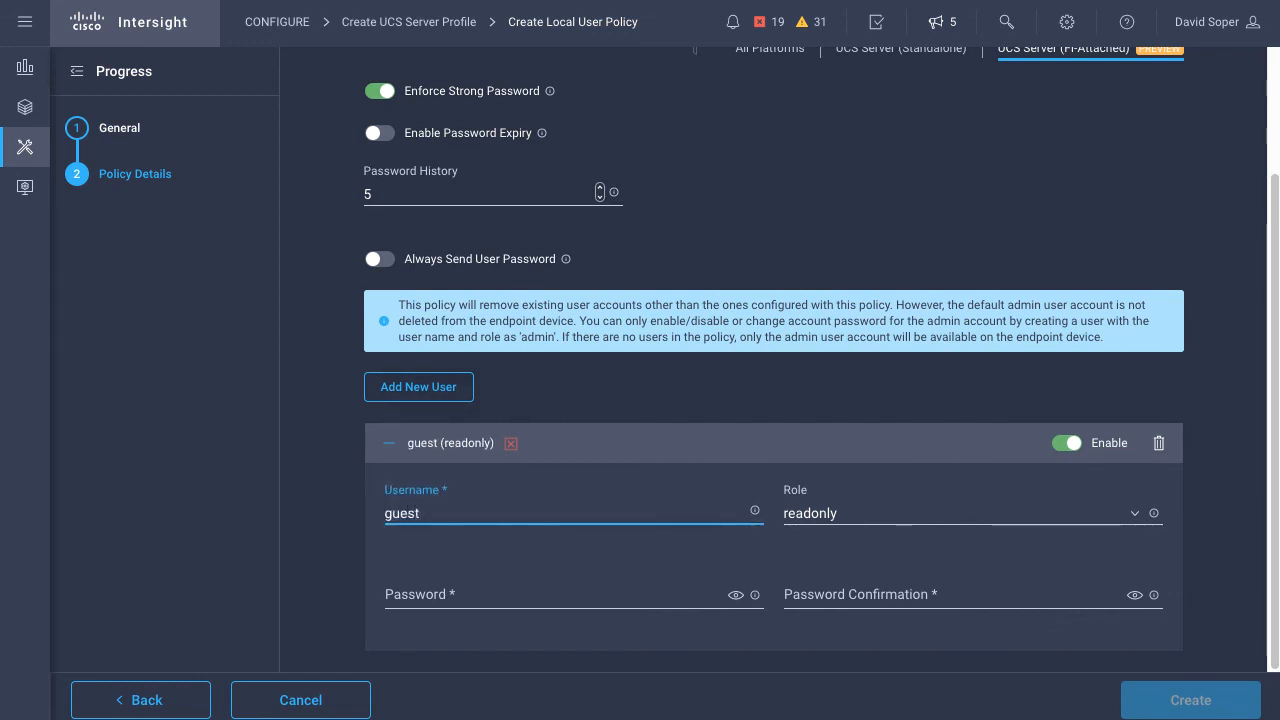
pyautogui.click(889, 514)
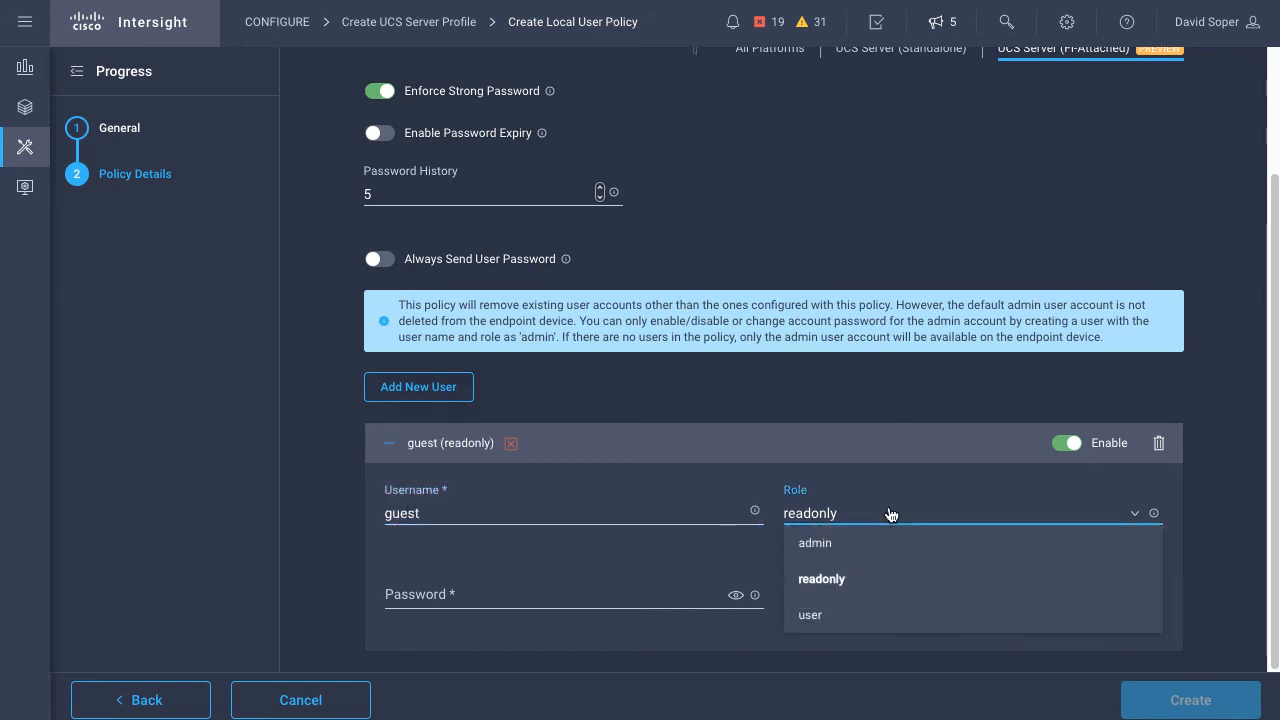
pyautogui.click(838, 541)
# - Enter and confirm the guest user's password, and create the Local User policy
pyautogui.click(497, 592)
pyautogui.write('••••••••')
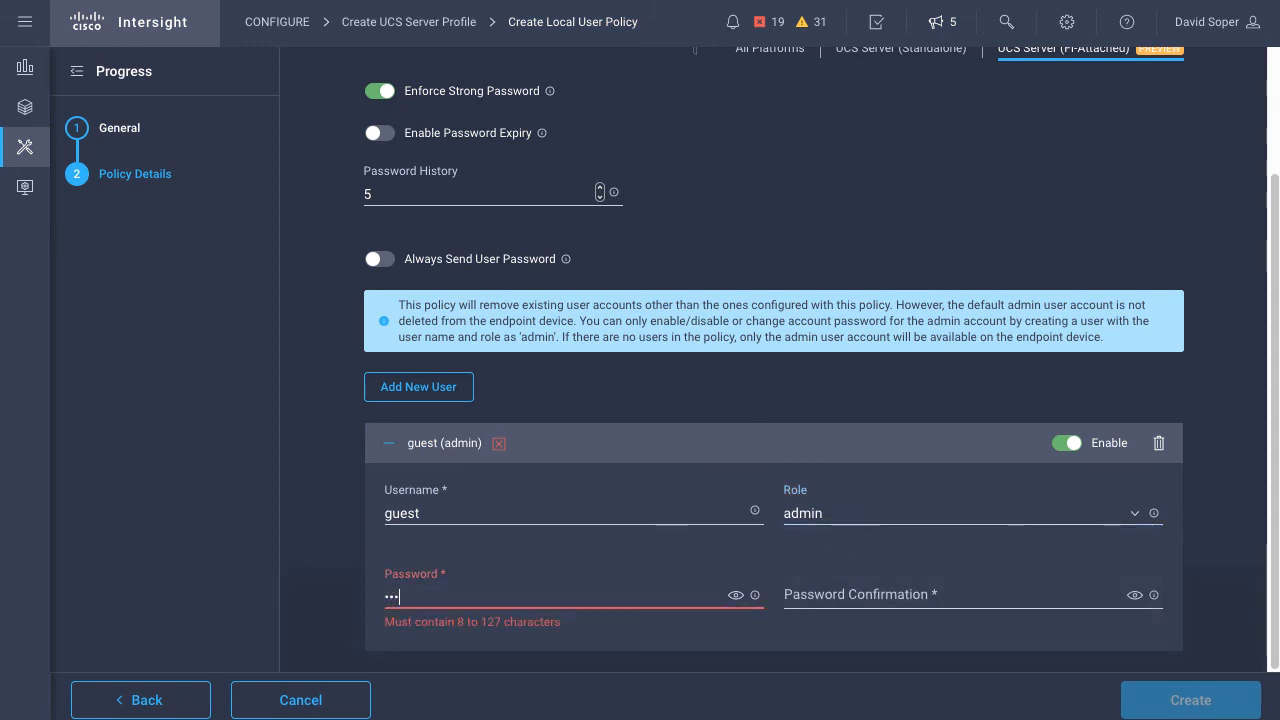
pyautogui.write('•')
pyautogui.press('Tab')
pyautogui.write('•••••••••')
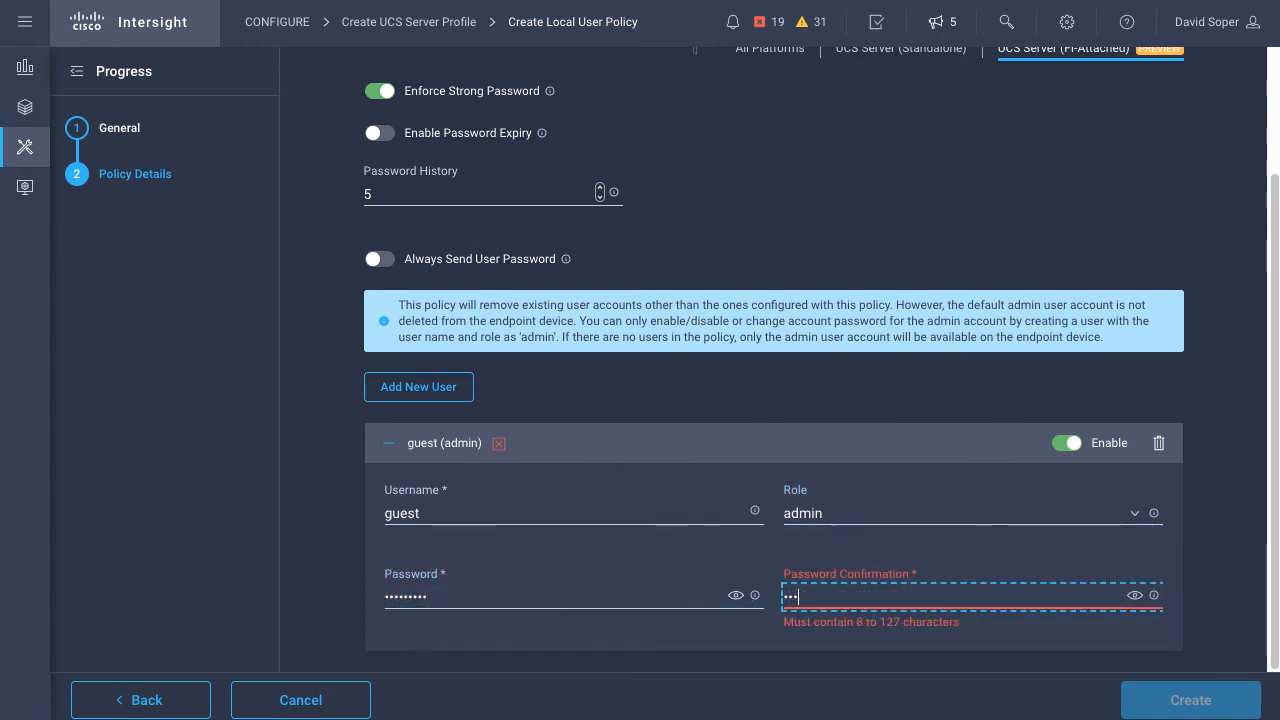
pyautogui.write('•')
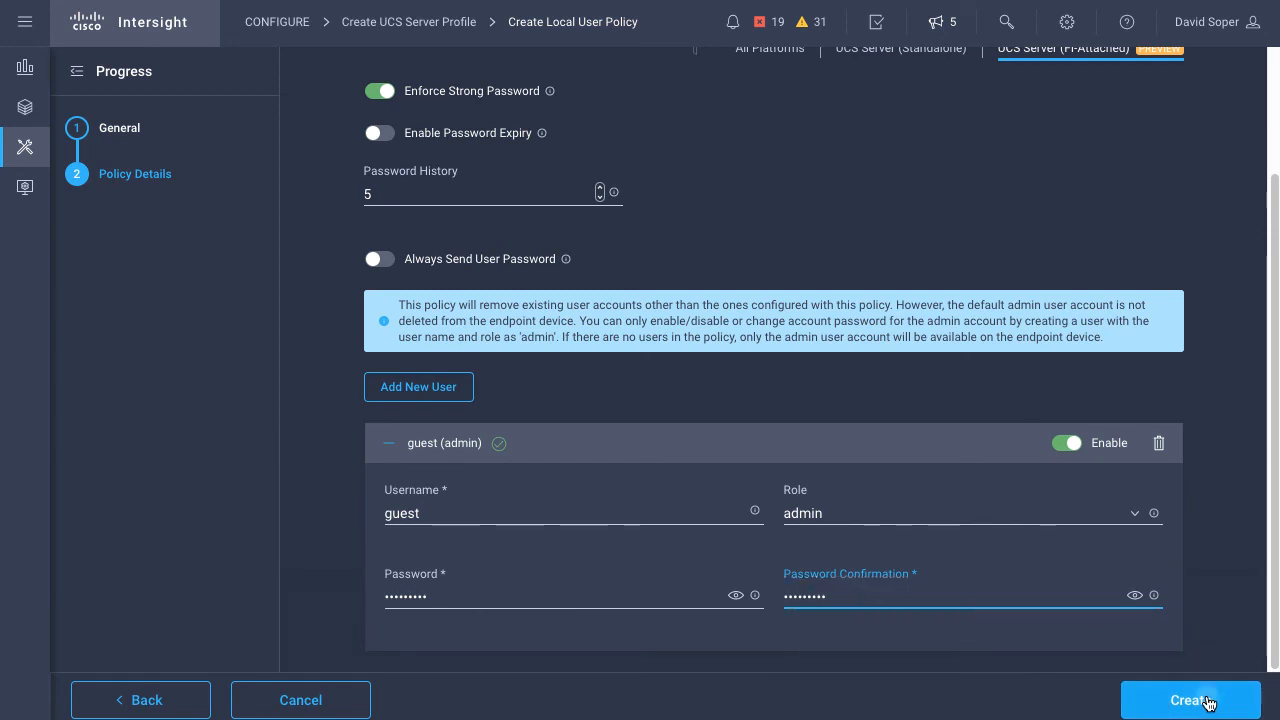
pyautogui.click(1207, 702)
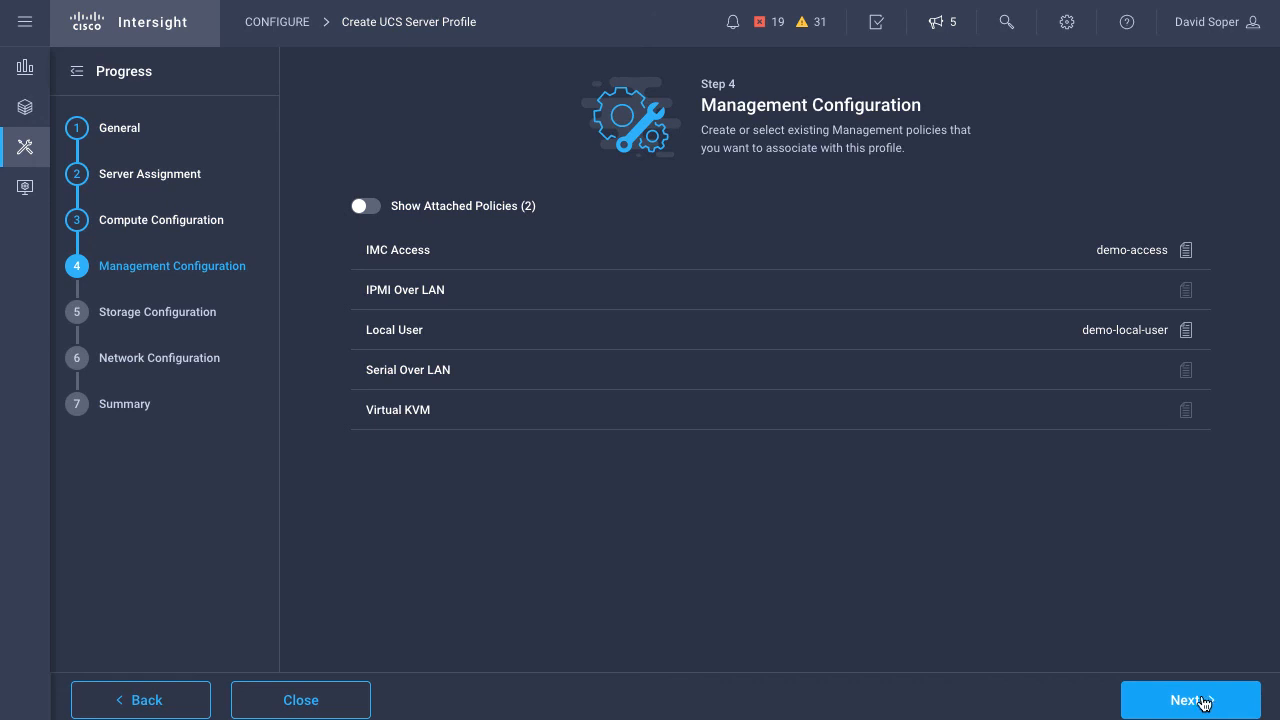
# - Leave the storage and network policies unassigned and deploy the profile SP-IMM-6454-D23-1-1 to its assigned server
pyautogui.click(1181, 700)
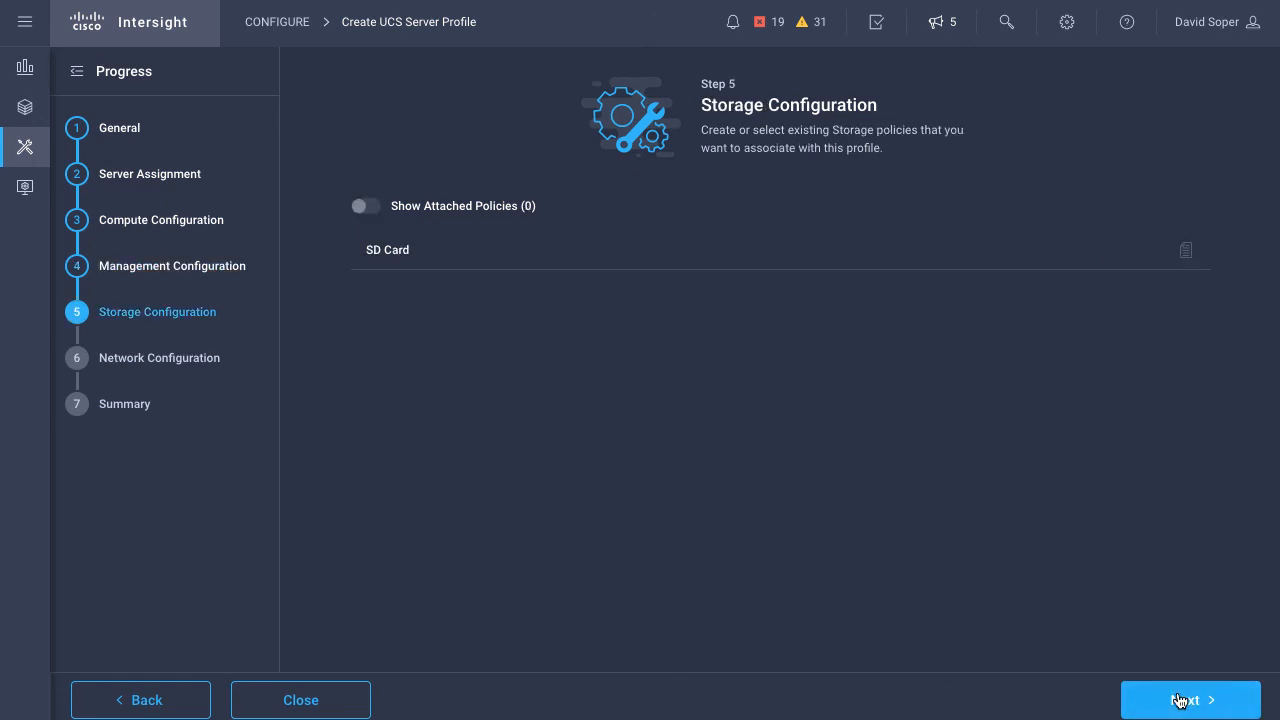
pyautogui.click(1181, 700)
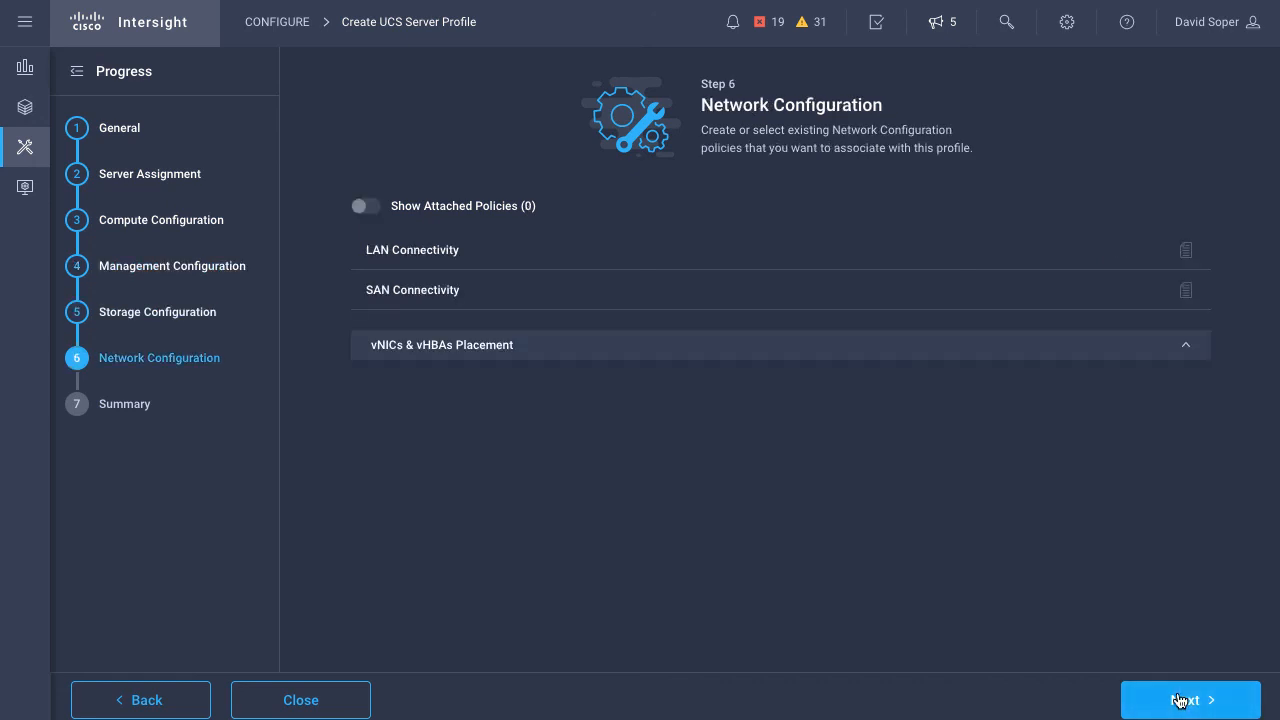
pyautogui.click(1187, 701)
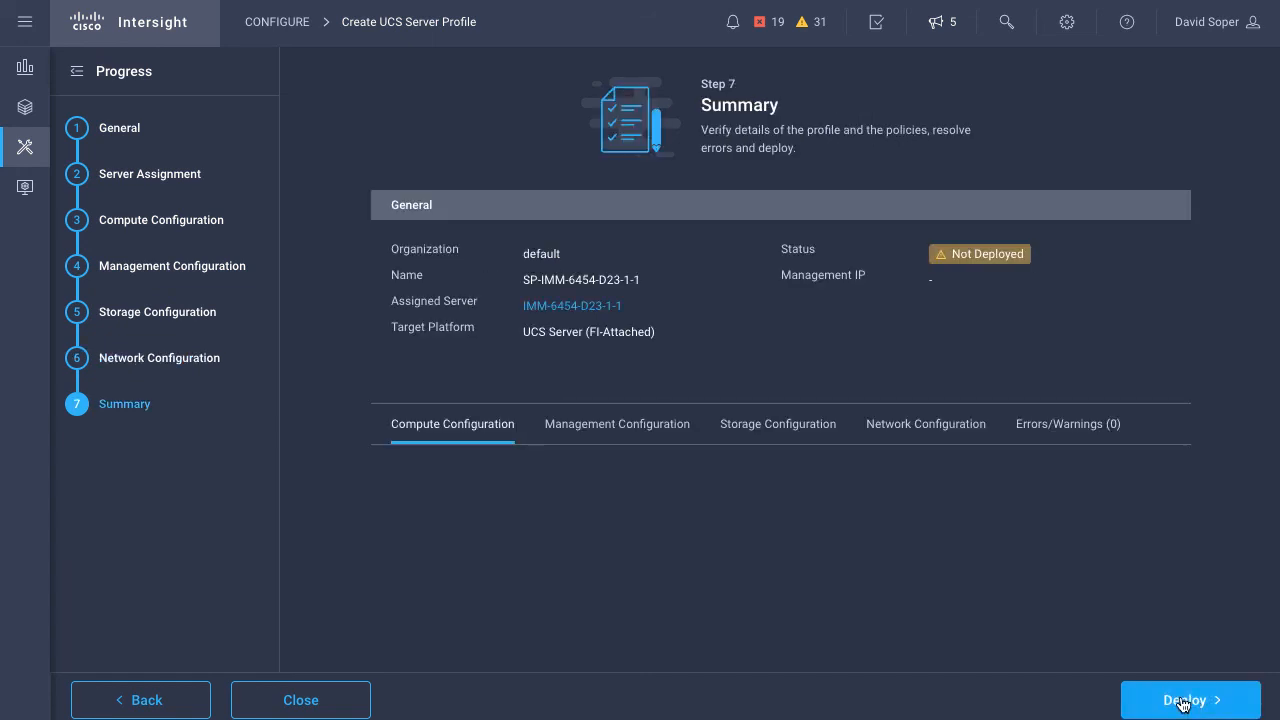
pyautogui.click(1183, 701)
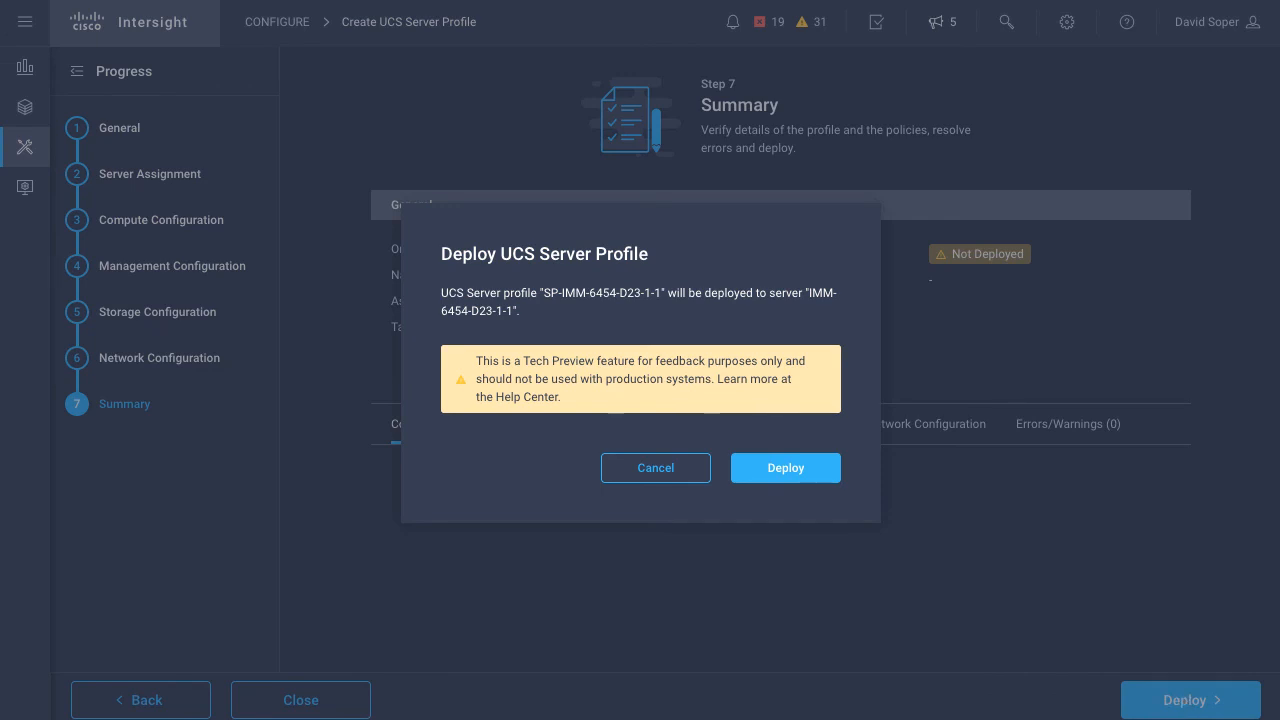
pyautogui.click(799, 474)
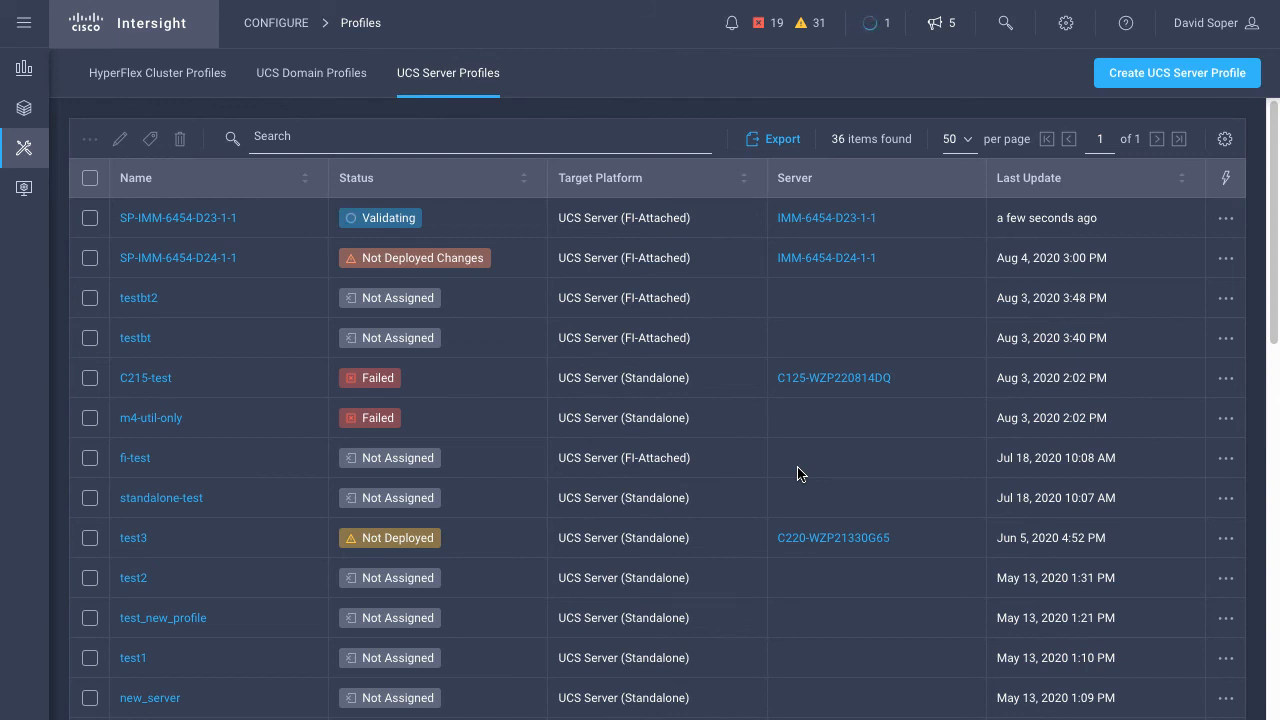
# - Check the Deploy Server Profile request and the server profile status of IMM-6454-D23-1-1 in the servers list
pyautogui.click(878, 23)
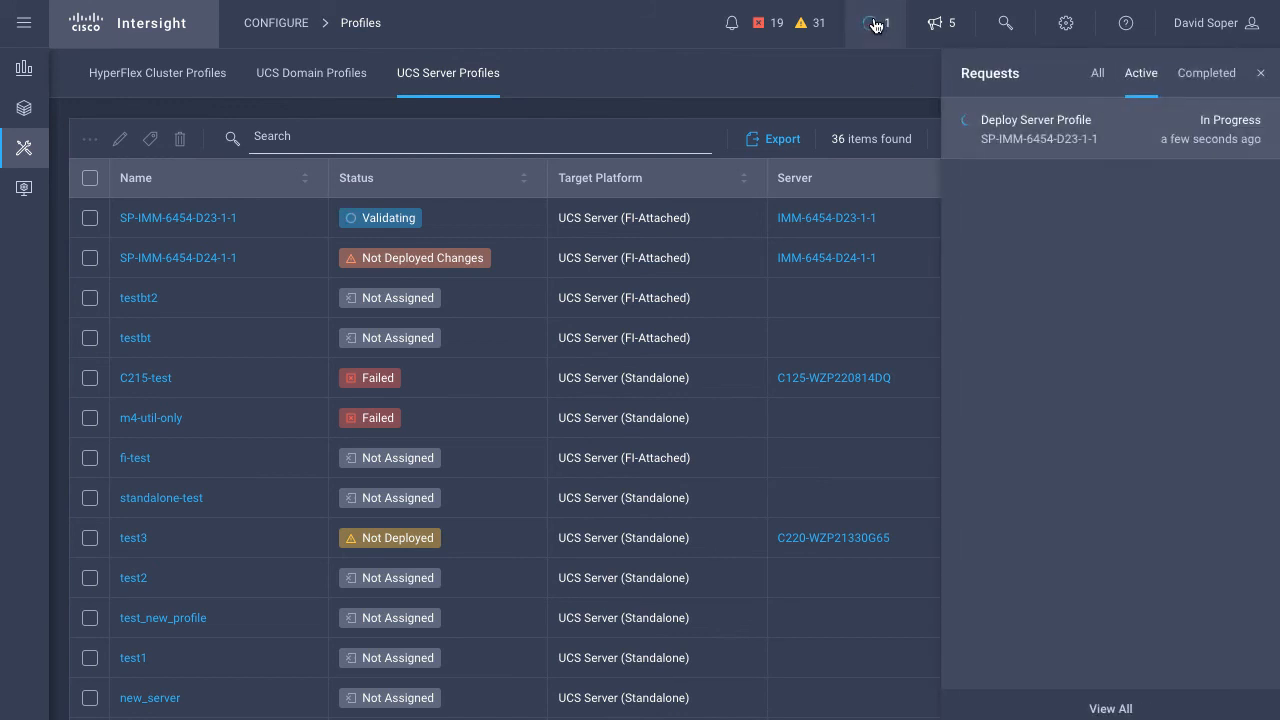
pyautogui.click(1148, 120)
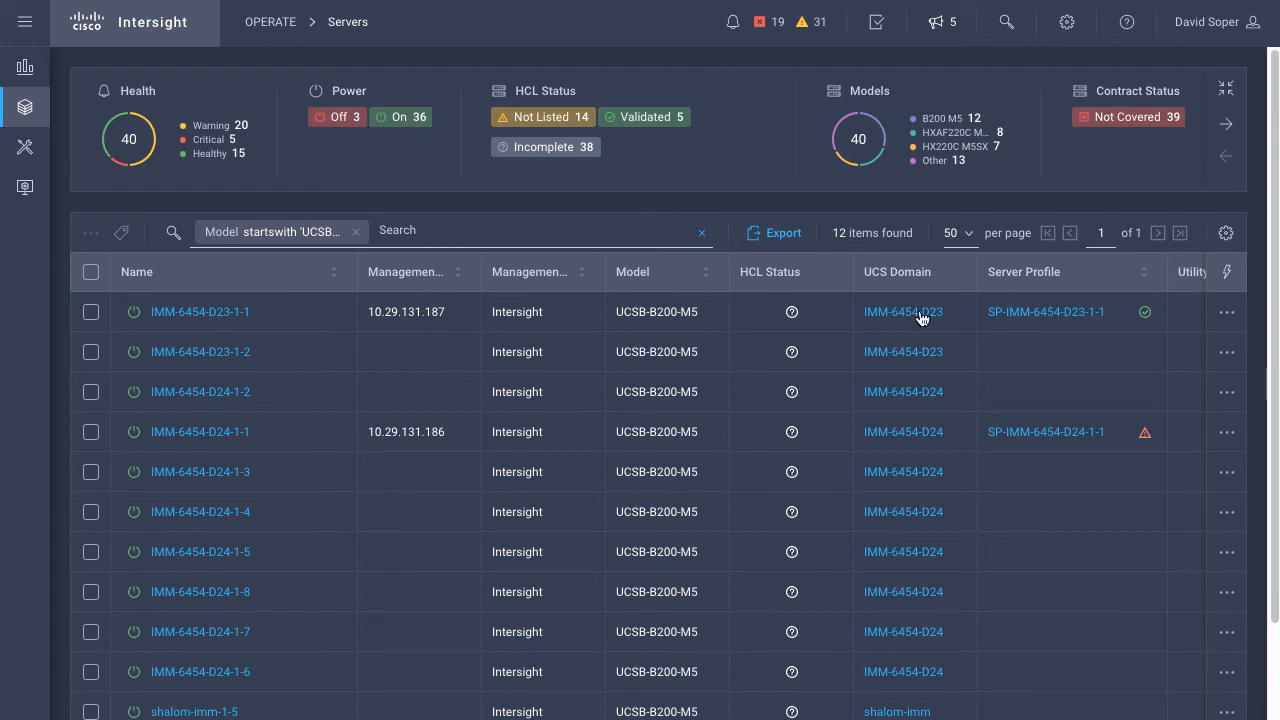
pyautogui.moveTo(1147, 318)
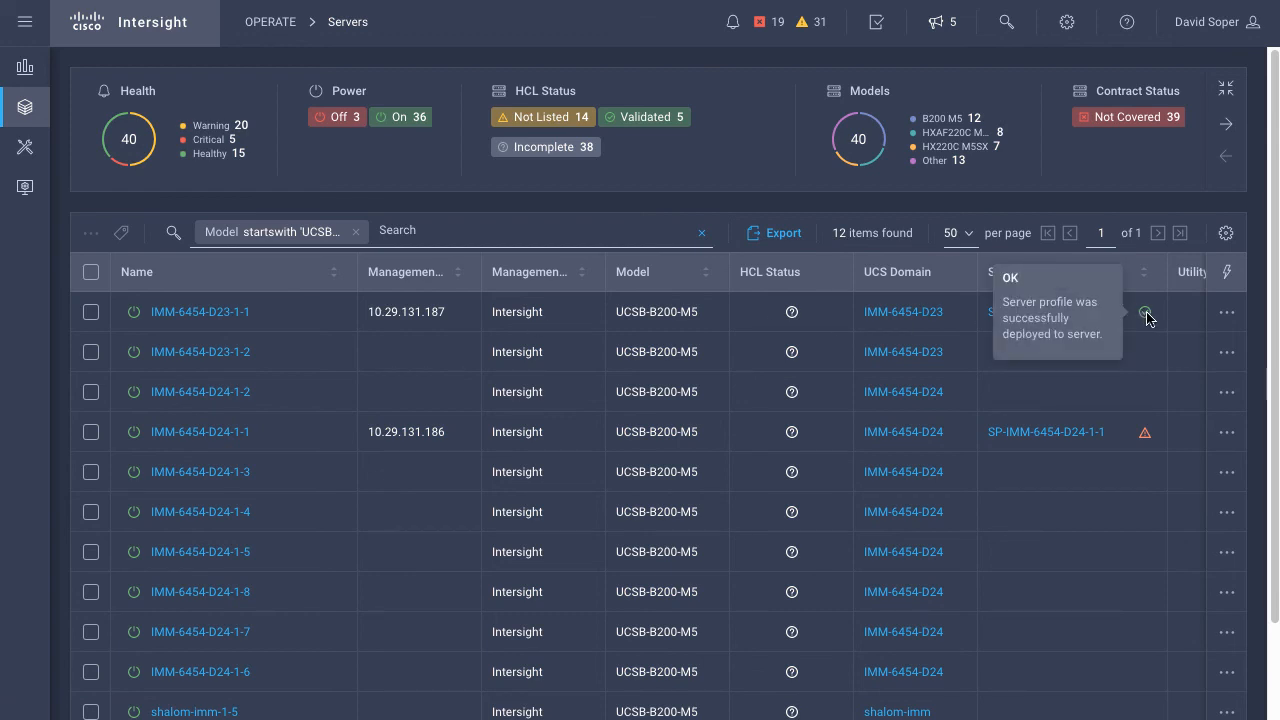
# - Launch vKVM for server IMM-6454-D23-1-1 and proceed past the browser's certificate warning for 10.29.131.187
pyautogui.click(1227, 313)
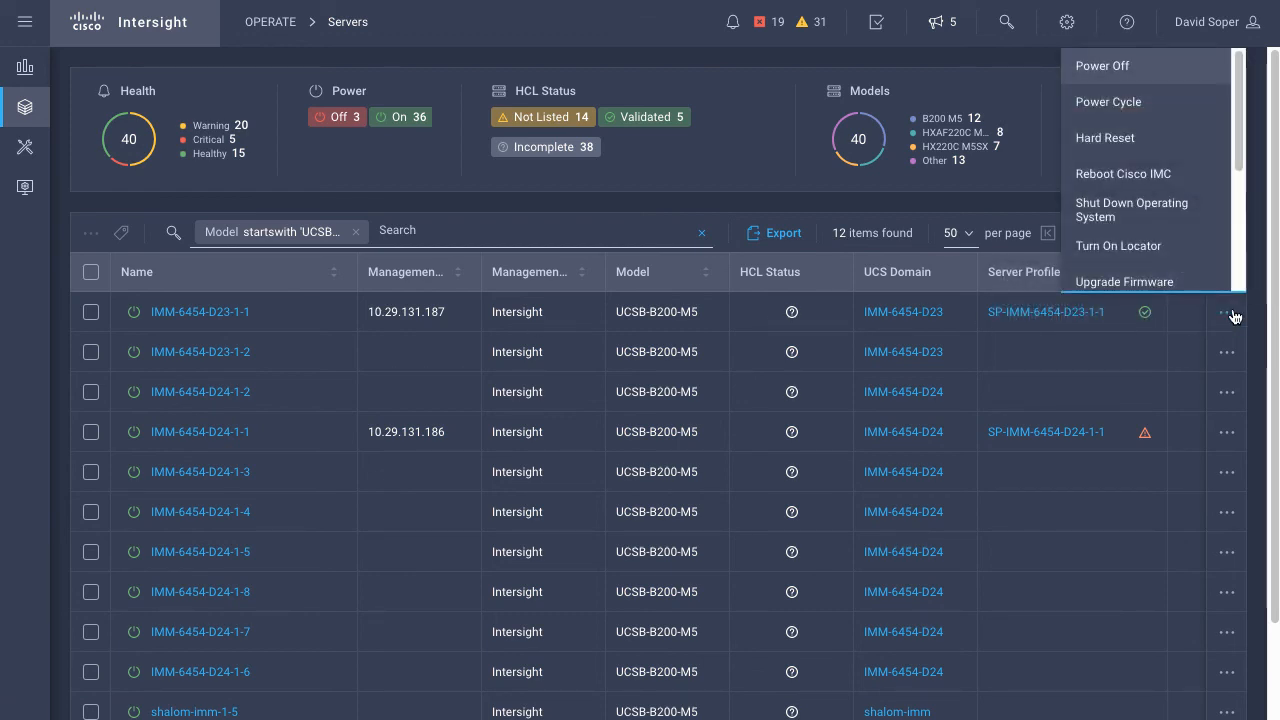
pyautogui.scroll(-5, 1130, 100)
pyautogui.click(1131, 97)
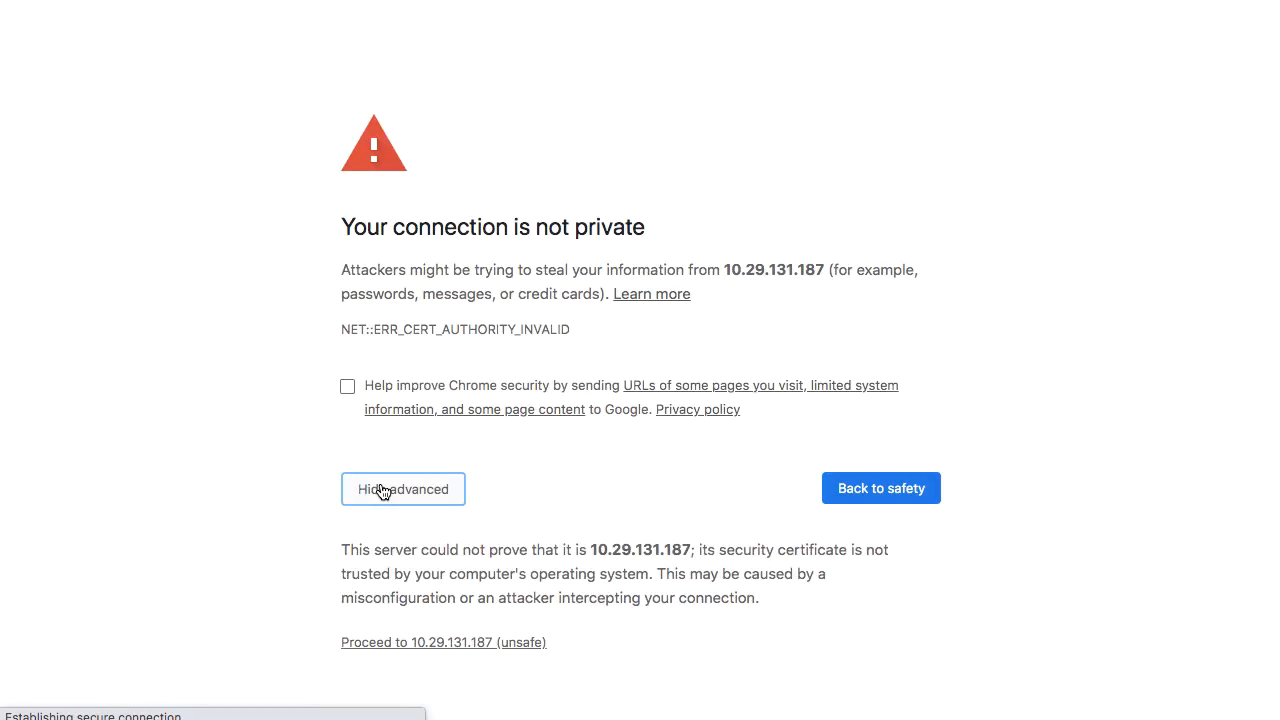
pyautogui.click(466, 642)
pyautogui.click(645, 36)
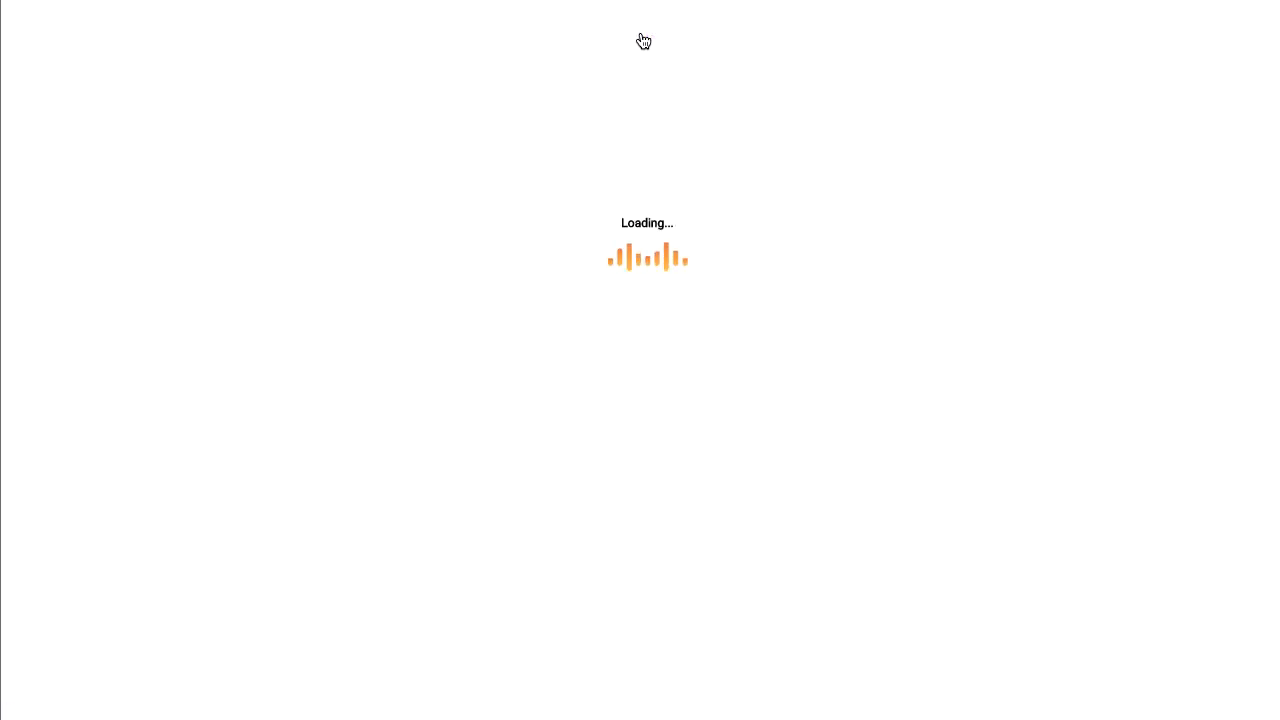
# - Log in to UCS KVM Direct as guest with the account password and launch the KVM session
pyautogui.write('guest')
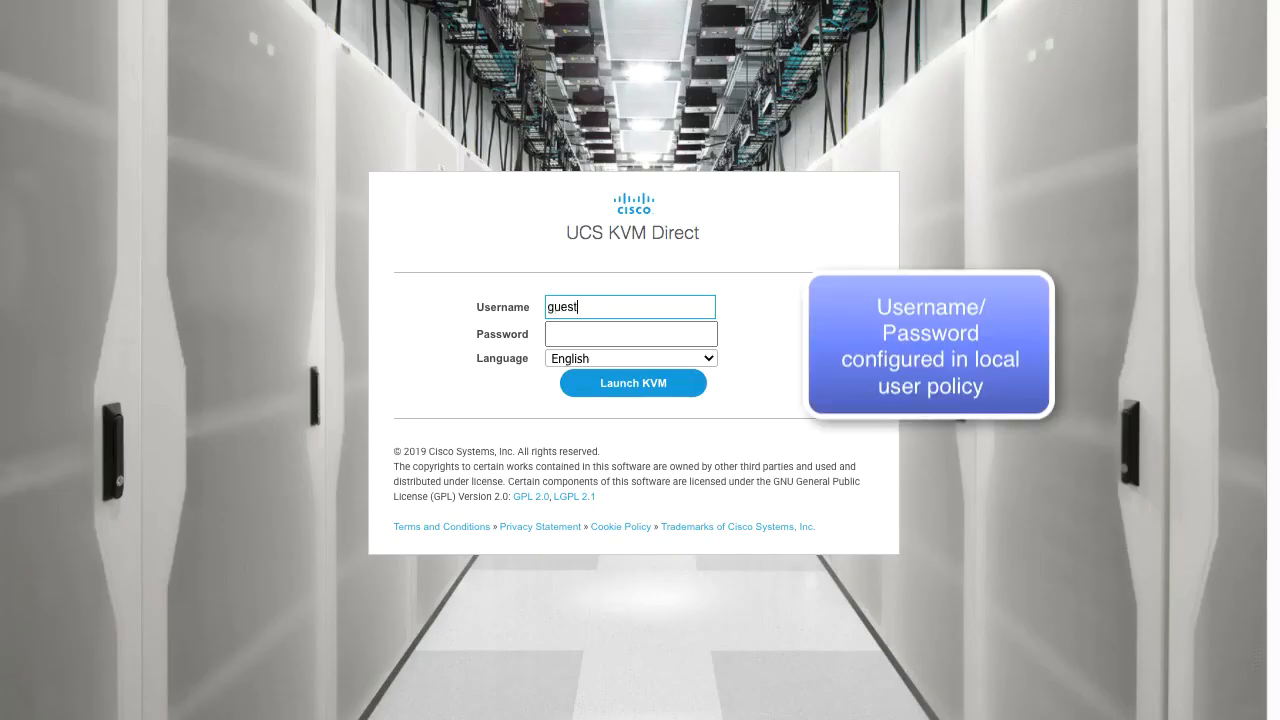
pyautogui.press('Tab')
pyautogui.write('p••••••••')
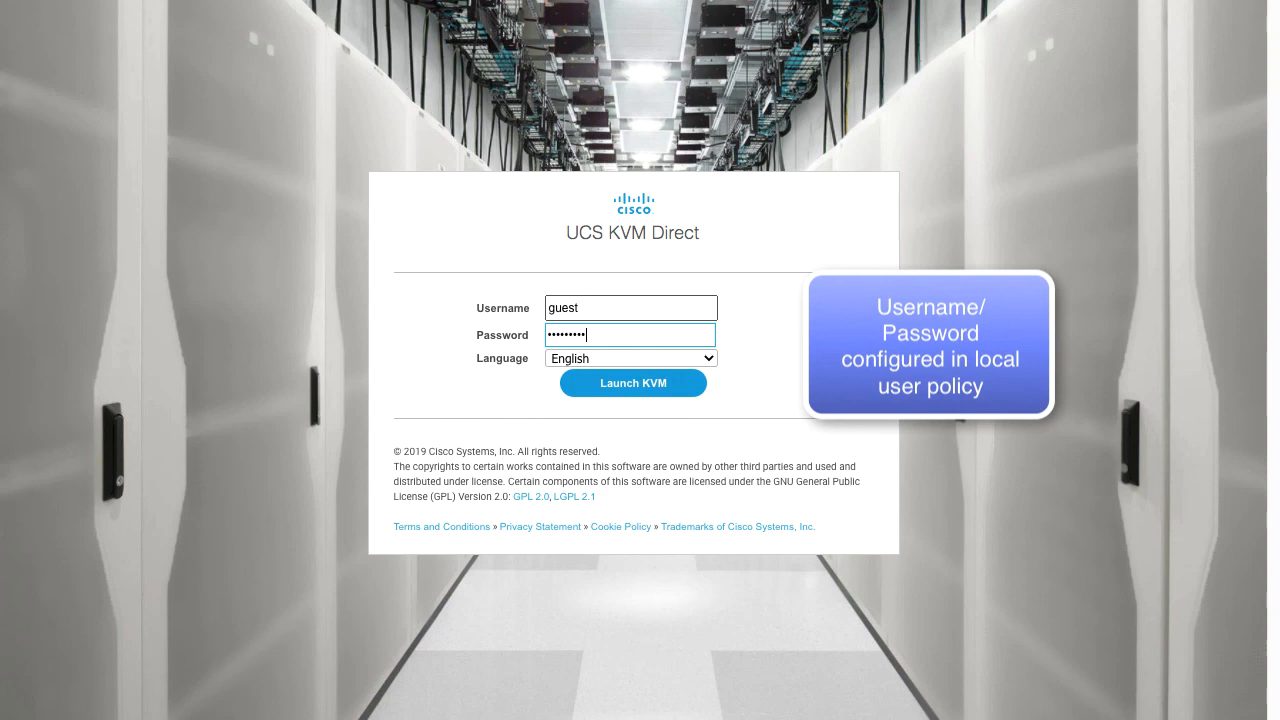
pyautogui.click(663, 386)
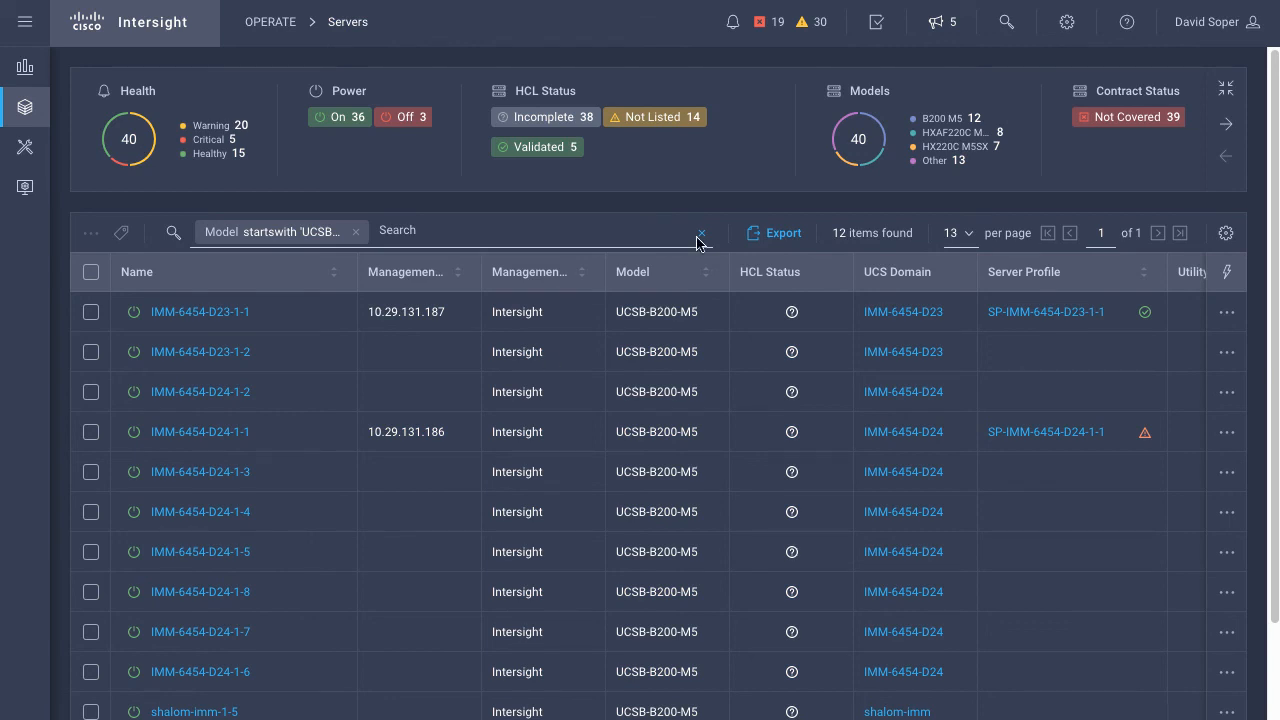
# - Open the server profile SP-IMM-6454-D23-1-1 from the servers list for editing and advance to its compute configuration
pyautogui.click(1061, 314)
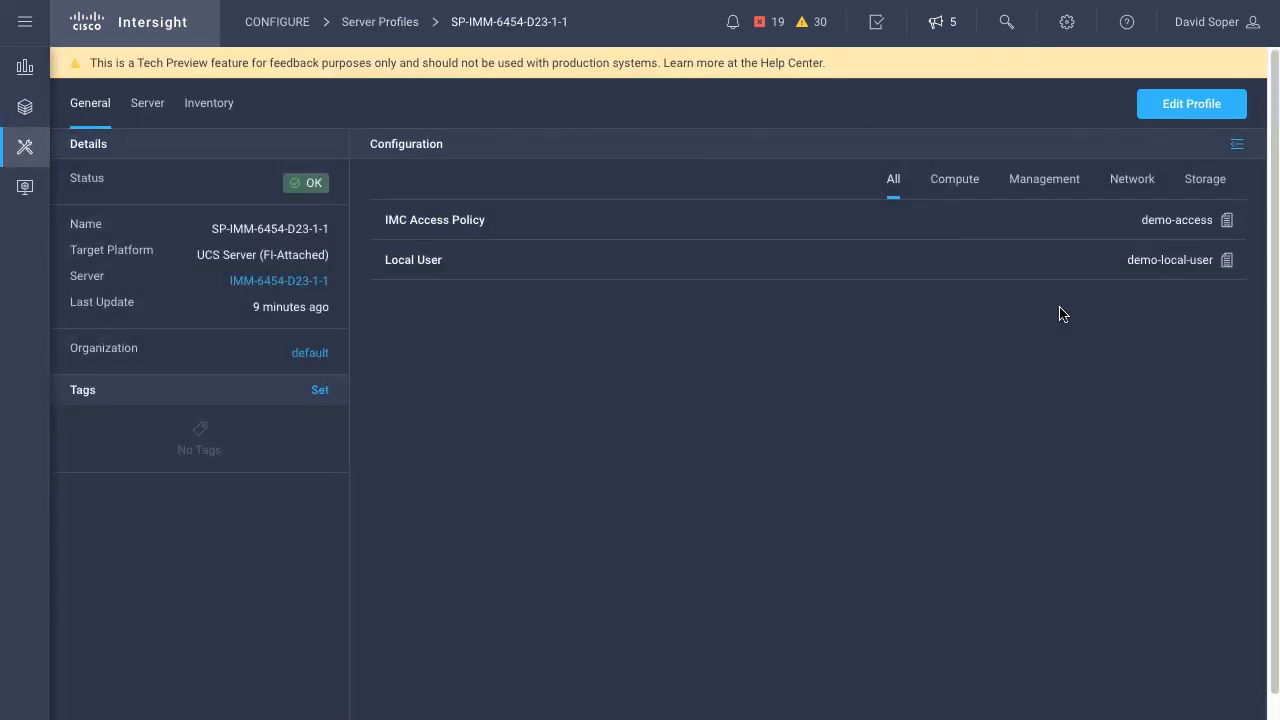
pyautogui.click(1197, 105)
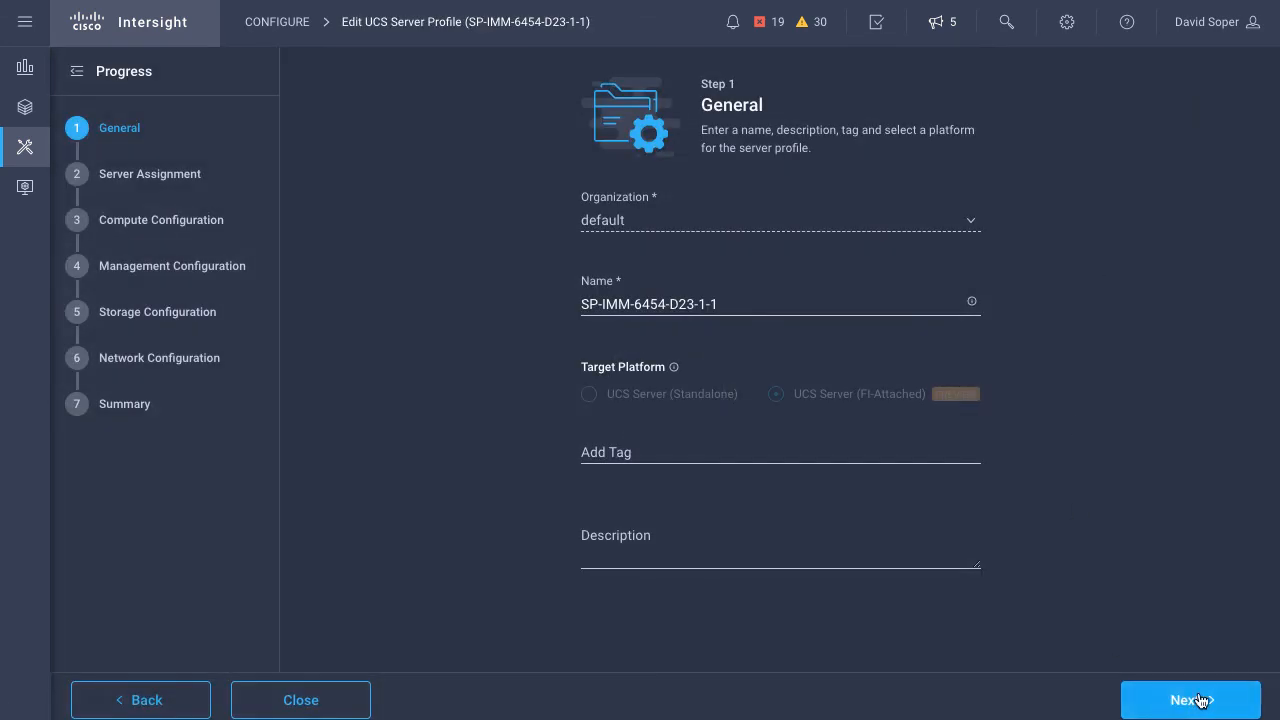
pyautogui.click(1201, 700)
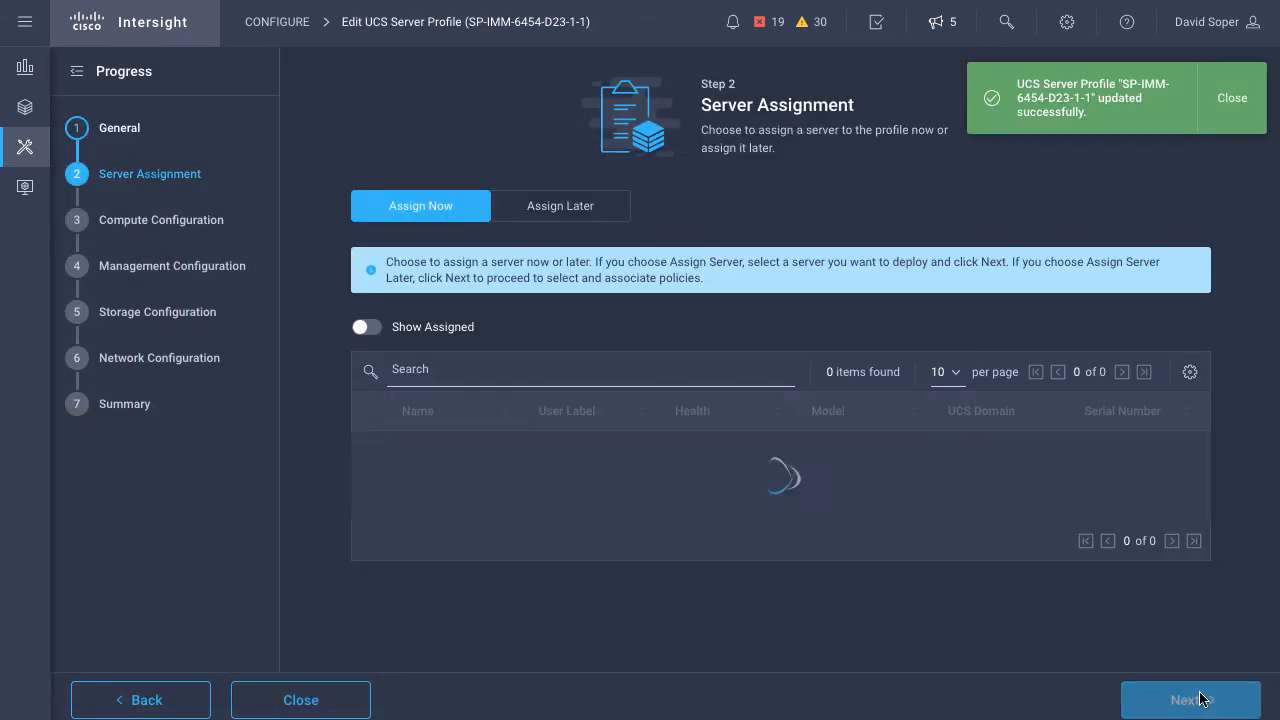
pyautogui.click(1197, 700)
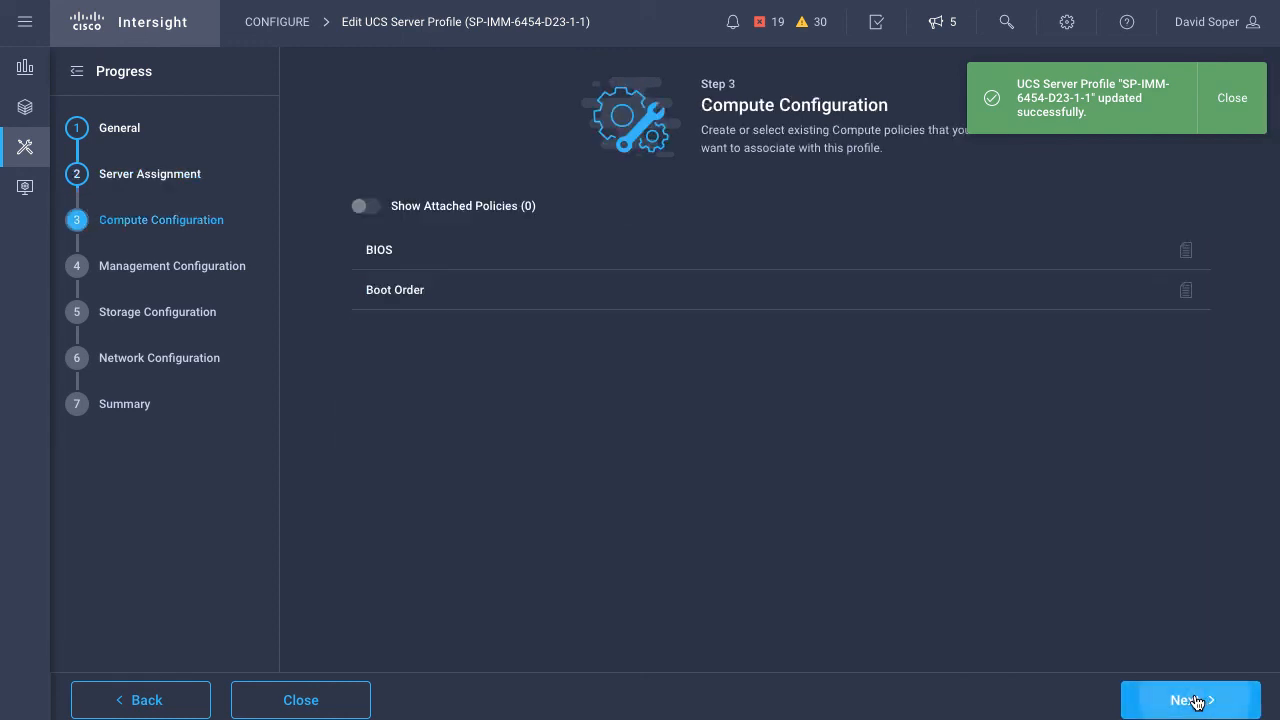
# - Start a new Boot Order policy named demo-disk-cdd for the profile and continue to its policy details
pyautogui.click(1143, 291)
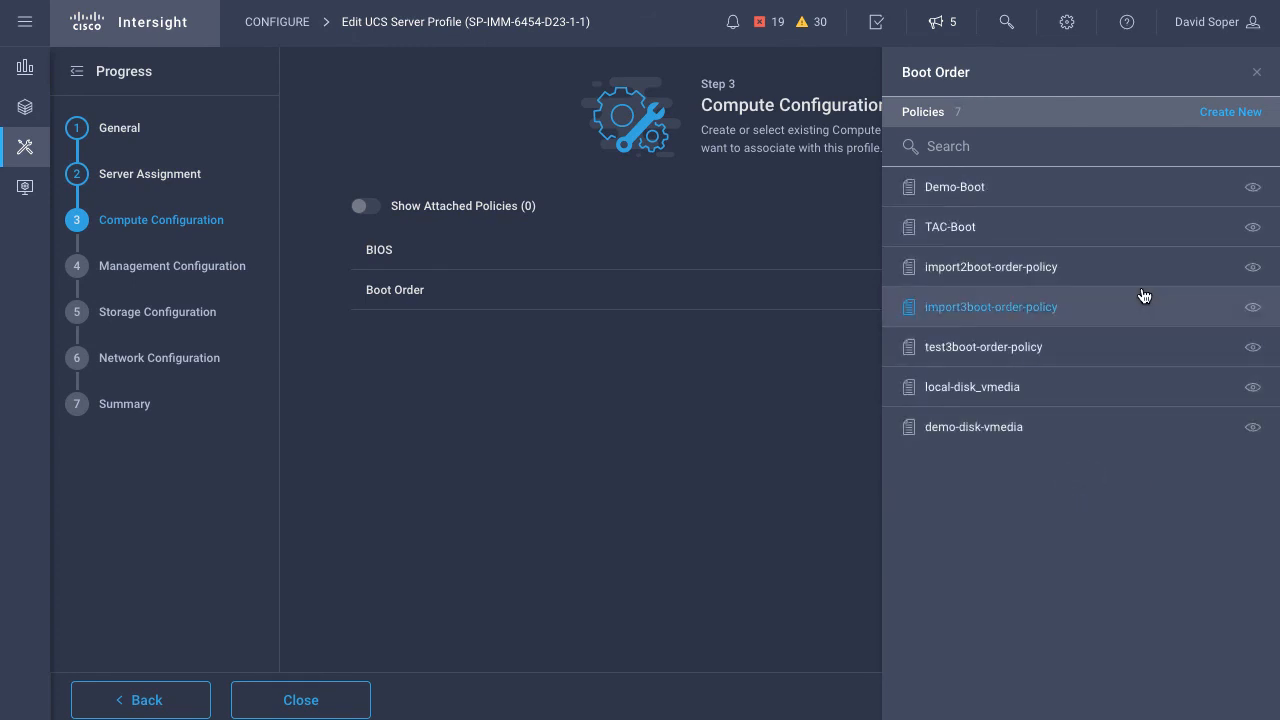
pyautogui.click(1230, 112)
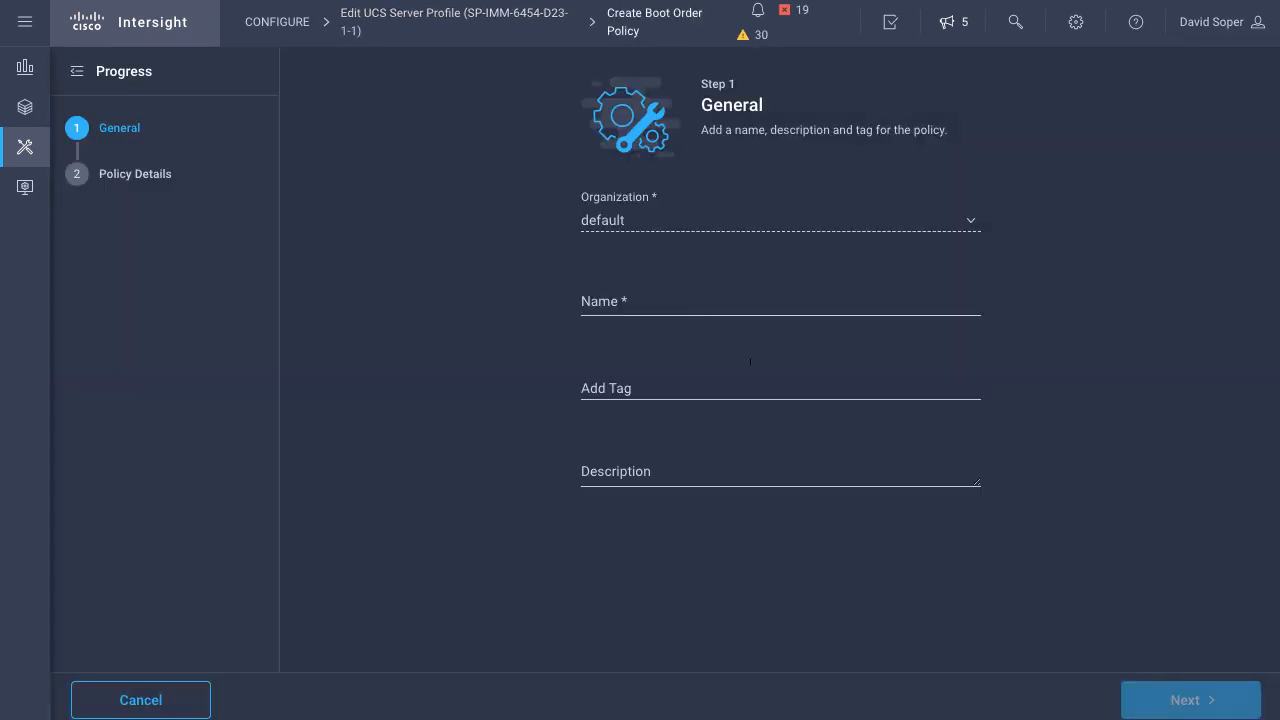
pyautogui.click(665, 296)
pyautogui.write('demo-disk')
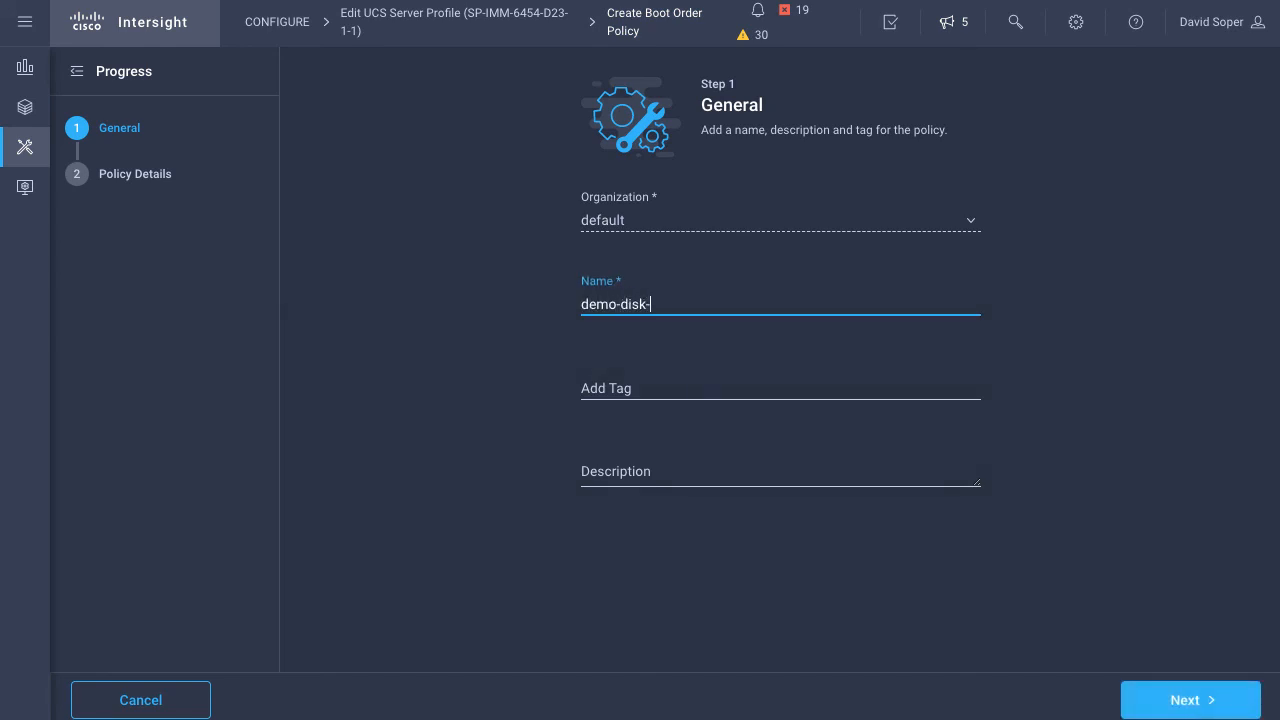
pyautogui.write('-cdd')
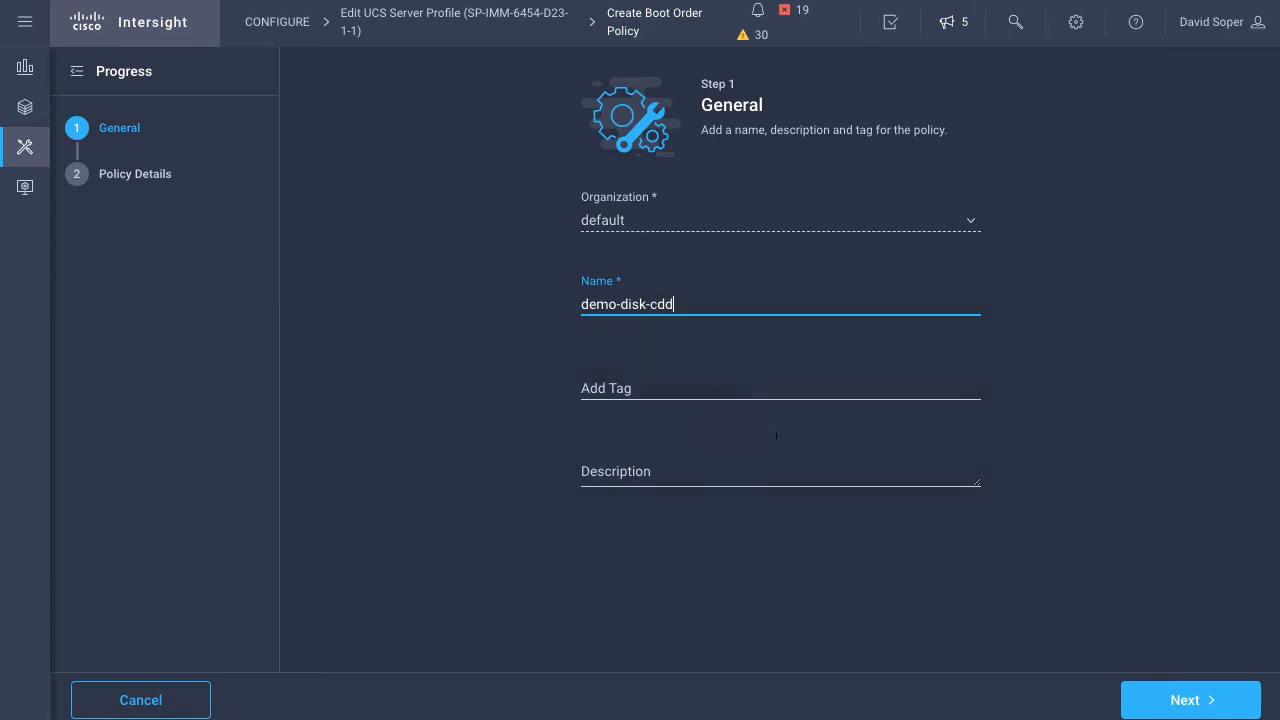
pyautogui.click(1186, 700)
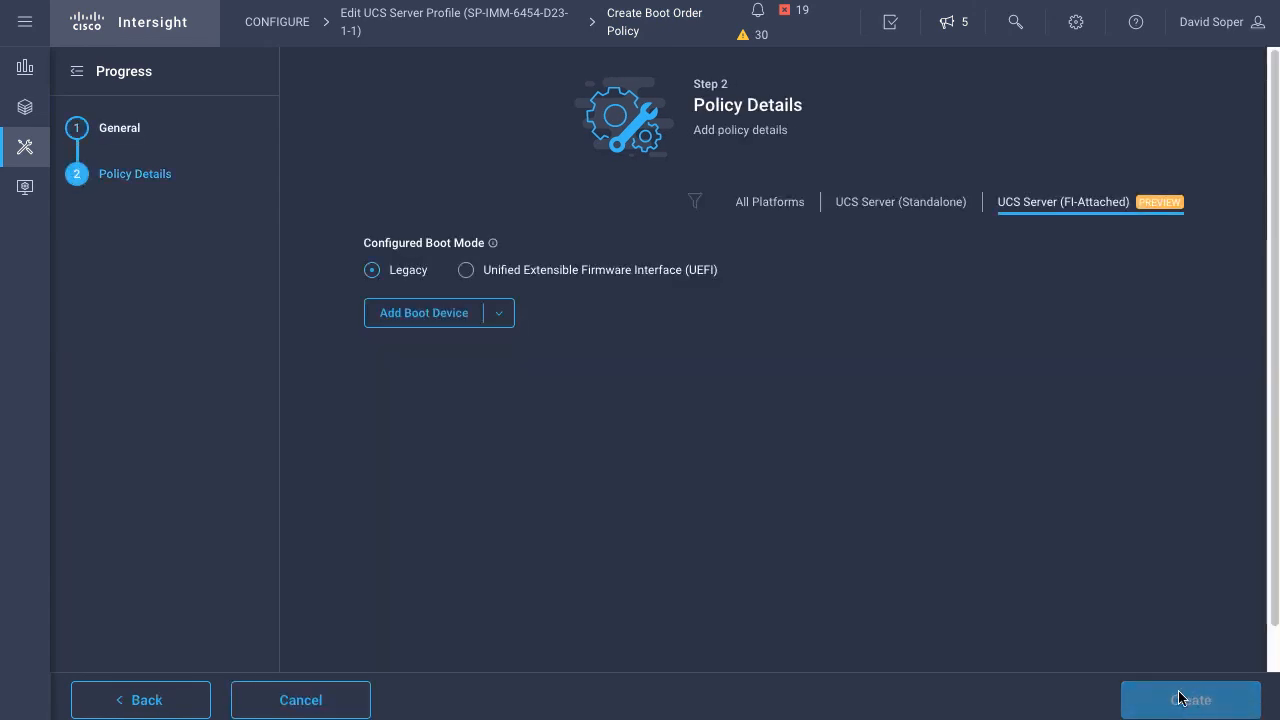
# - Add a Local CDD boot device named iso to the Boot Order policy
pyautogui.click(499, 314)
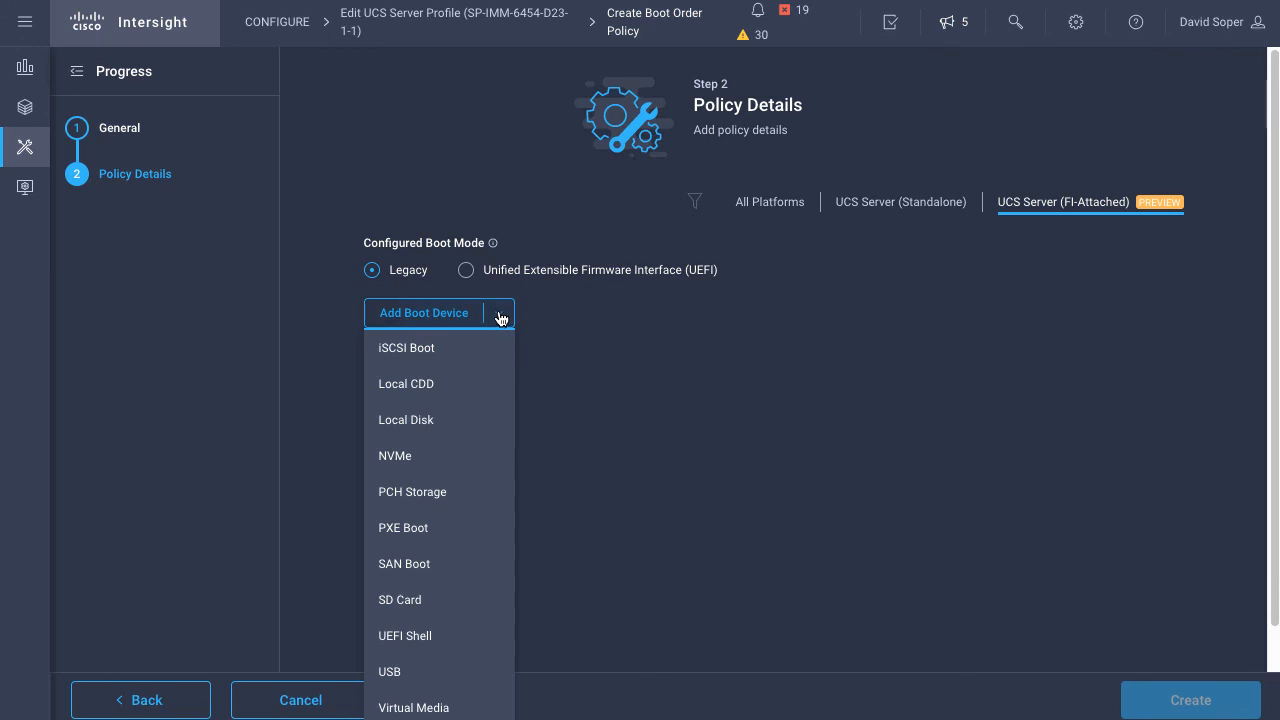
pyautogui.click(443, 384)
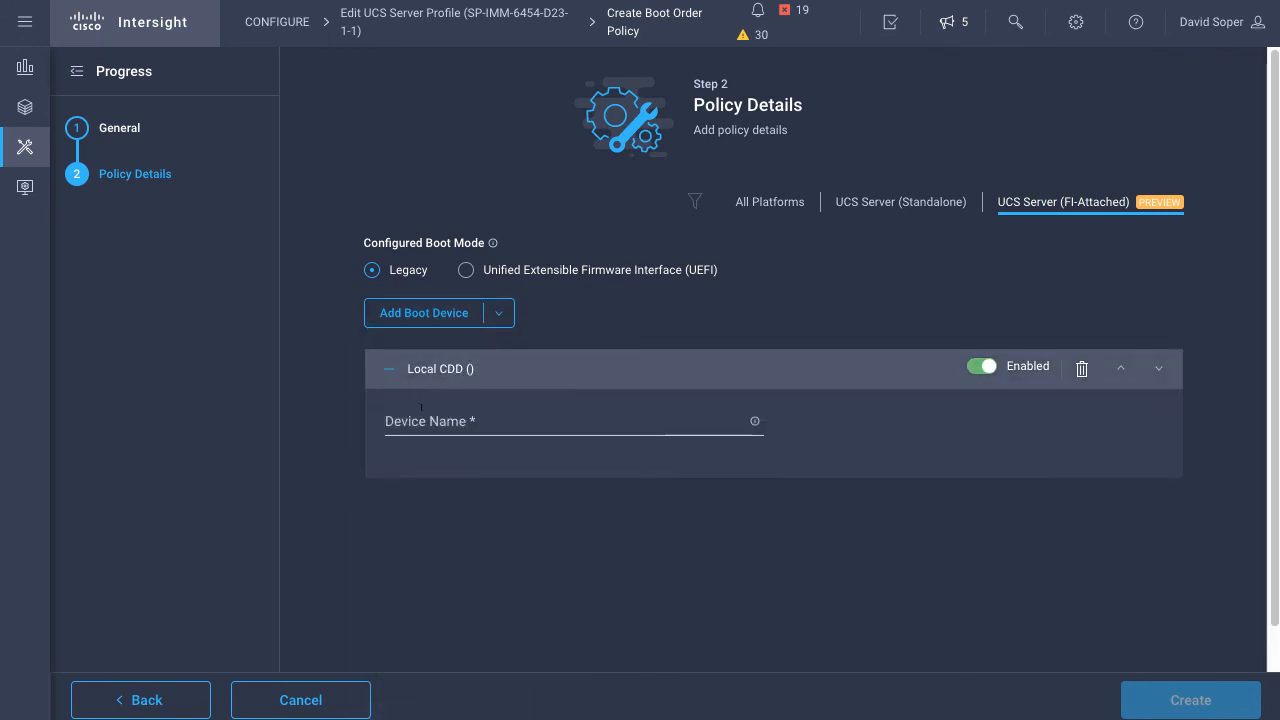
pyautogui.click(450, 422)
pyautogui.write('iso')
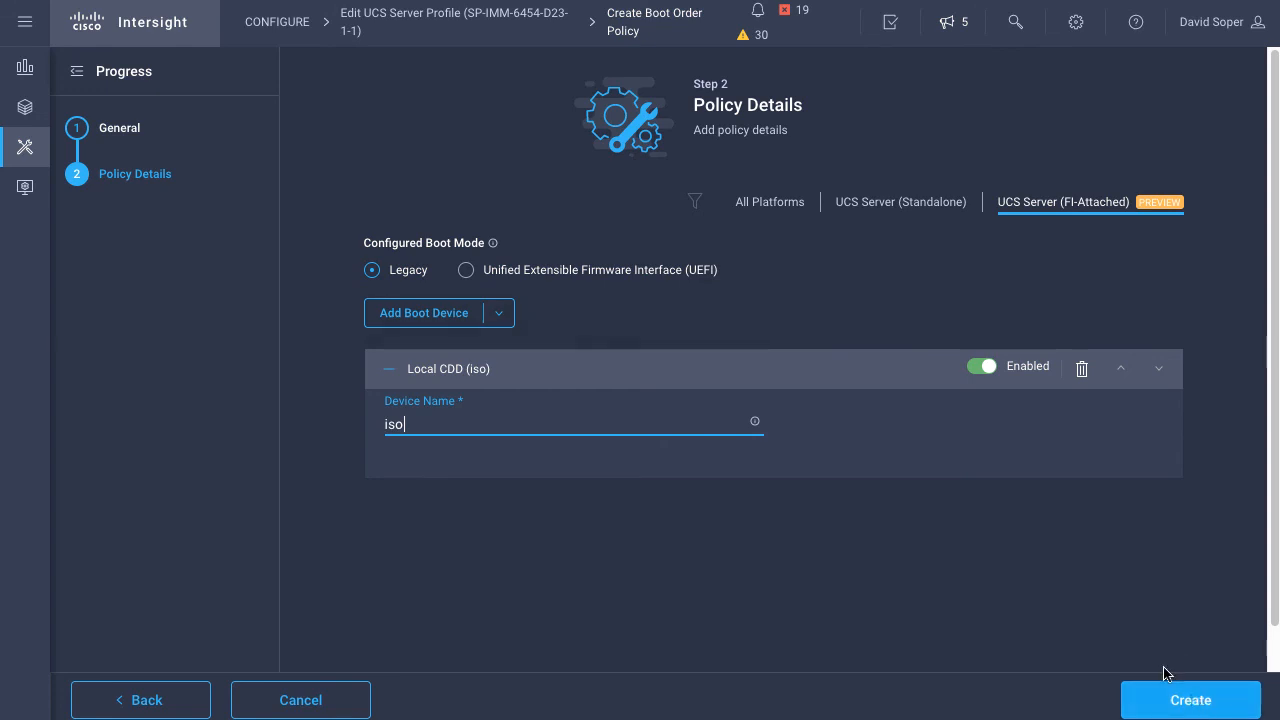
# - Add a Local Disk boot device named disk to the Boot Order policy and create the policy
pyautogui.click(447, 316)
pyautogui.click(428, 421)
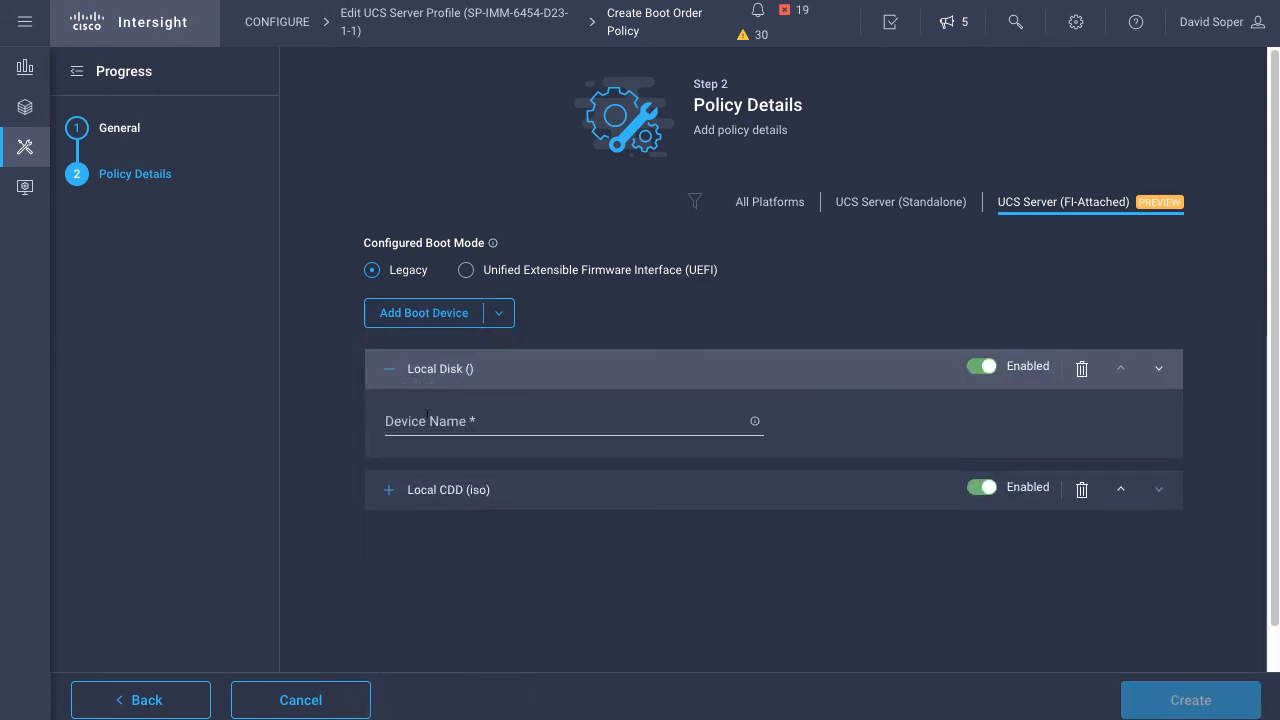
pyautogui.click(537, 423)
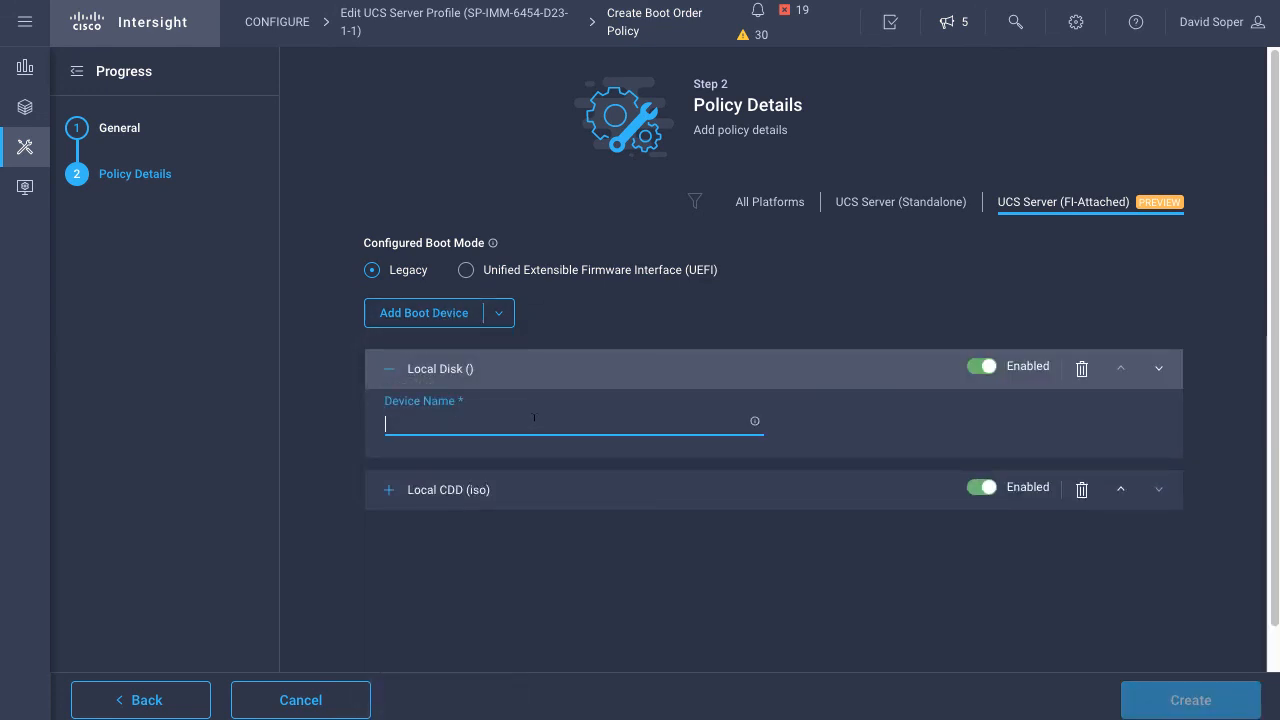
pyautogui.write('disk')
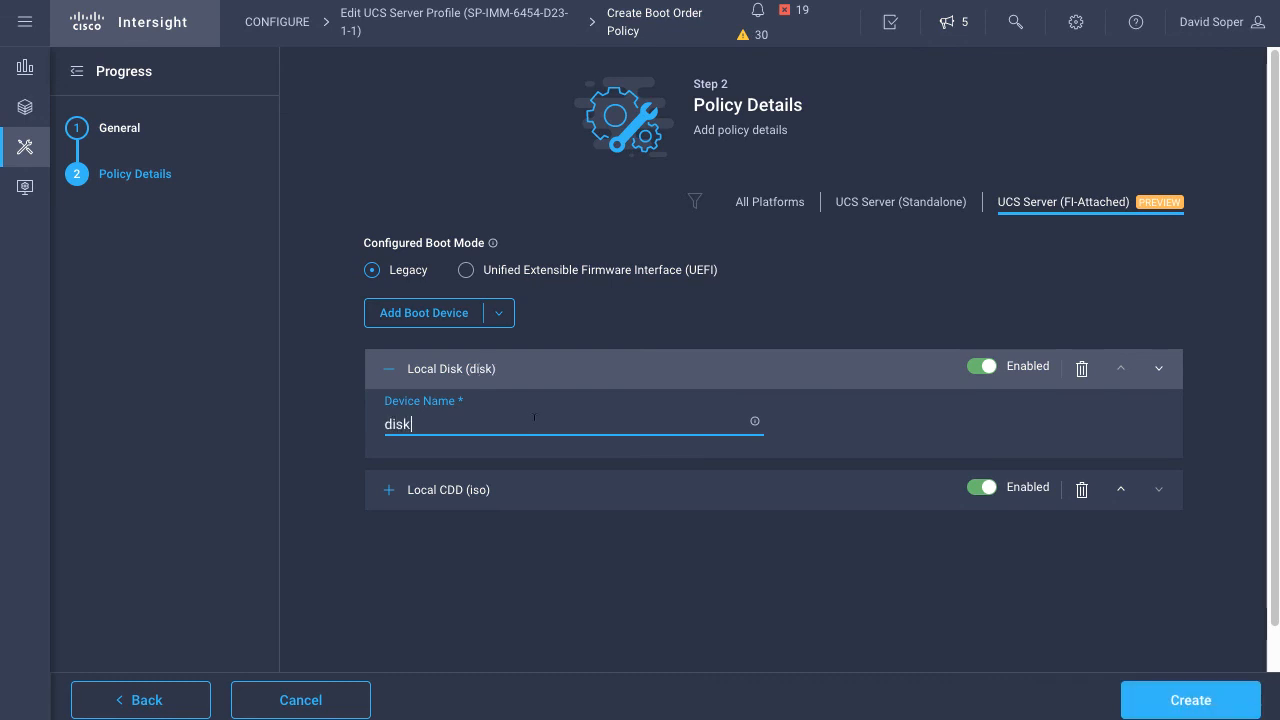
pyautogui.click(1190, 700)
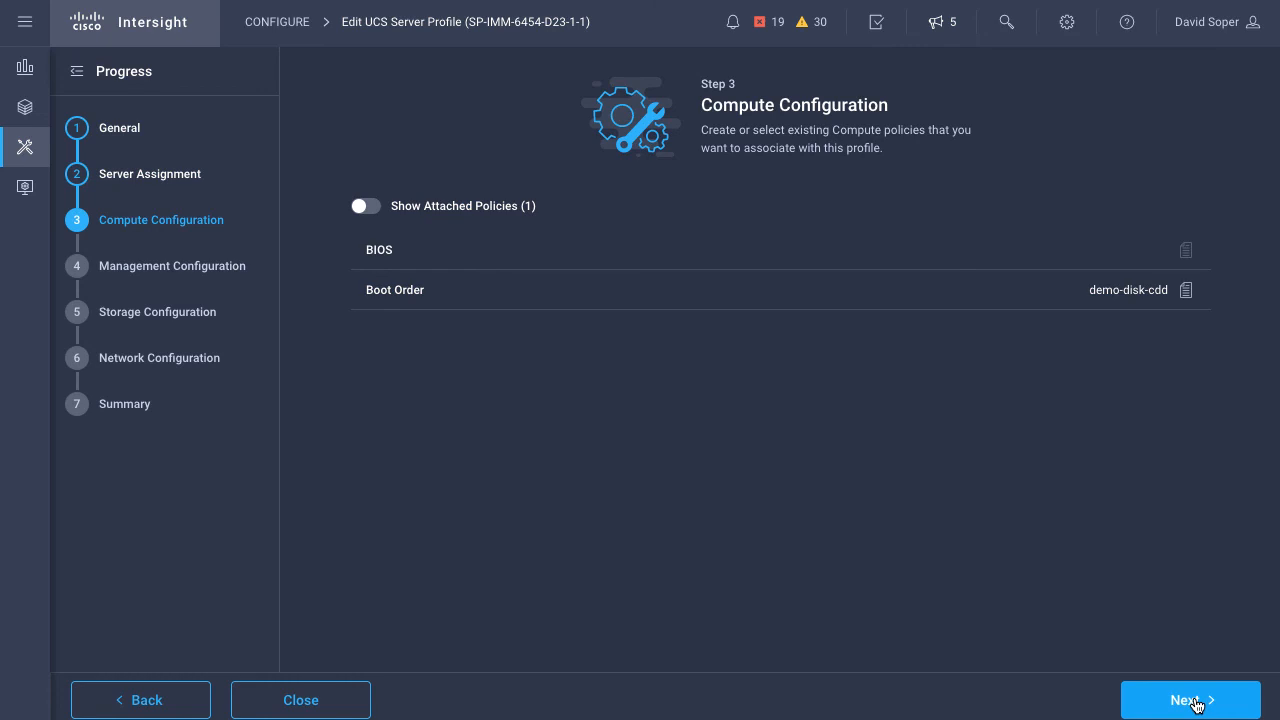
# - Keep the remaining management, storage and network configuration as is and deploy the server profile SP-IMM-6454-D23-1-1 from its summary
pyautogui.click(1190, 700)
pyautogui.click(1190, 700)
pyautogui.click(1190, 700)
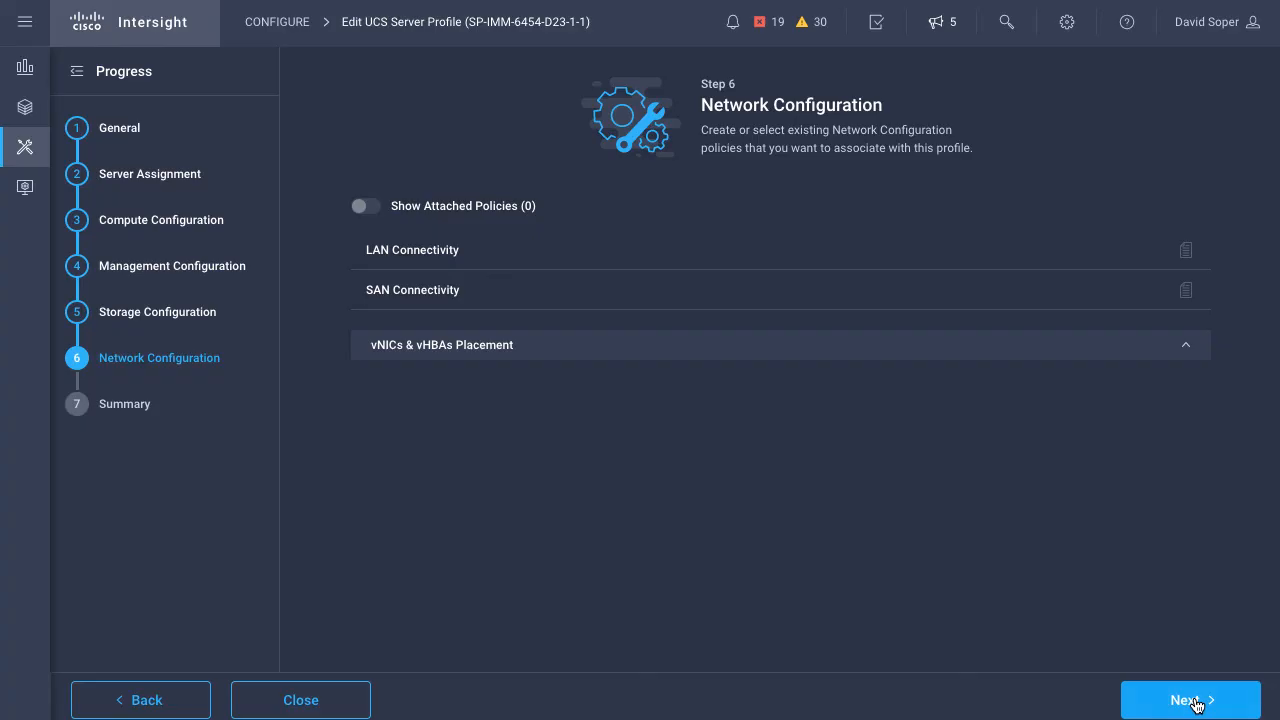
pyautogui.click(1196, 705)
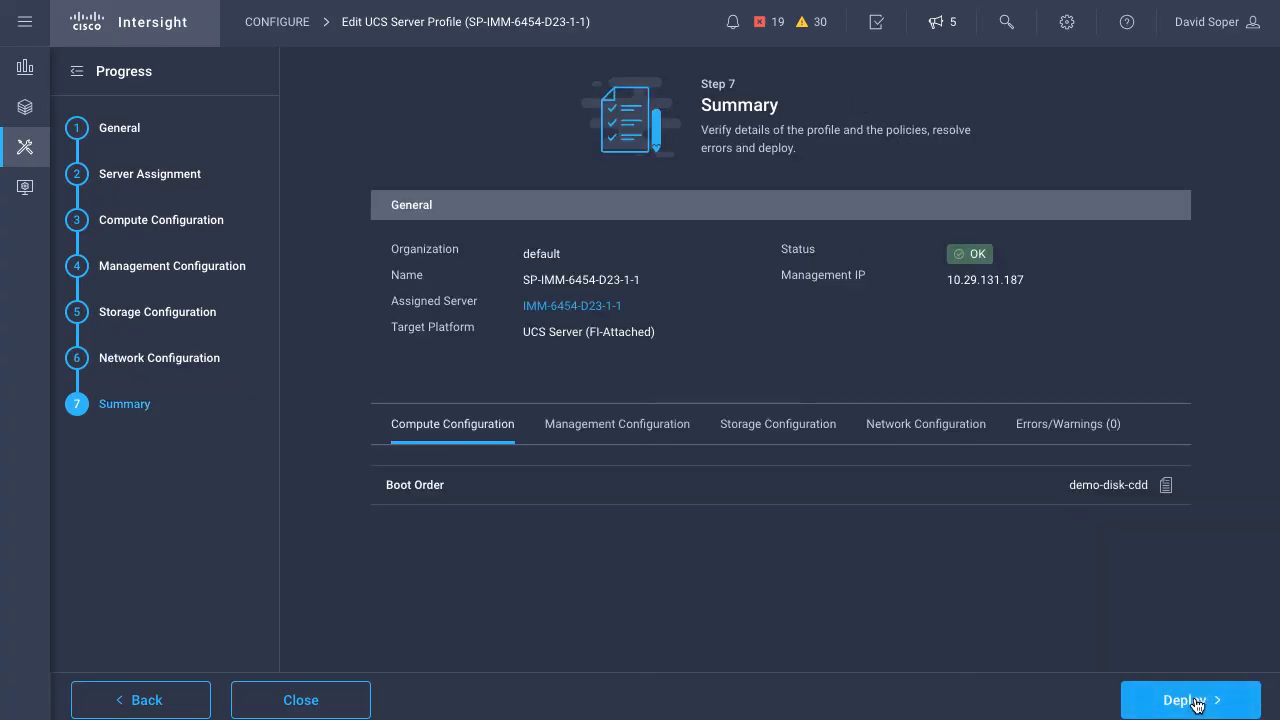
pyautogui.click(1196, 705)
# - Start a clone of the server profile SP-IMM-6454-D23-1-1, assign it to server IMM-6454-D23-1-2 and continue to the clone details
pyautogui.click(1226, 217)
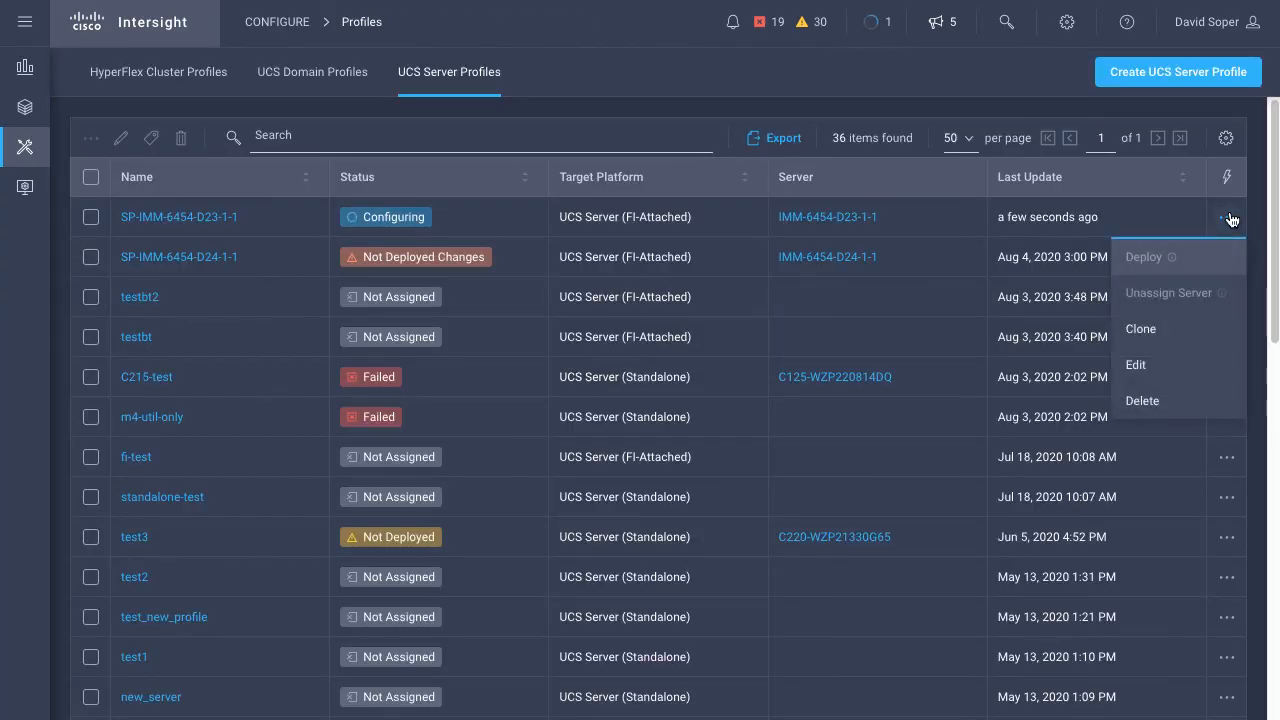
pyautogui.click(1174, 328)
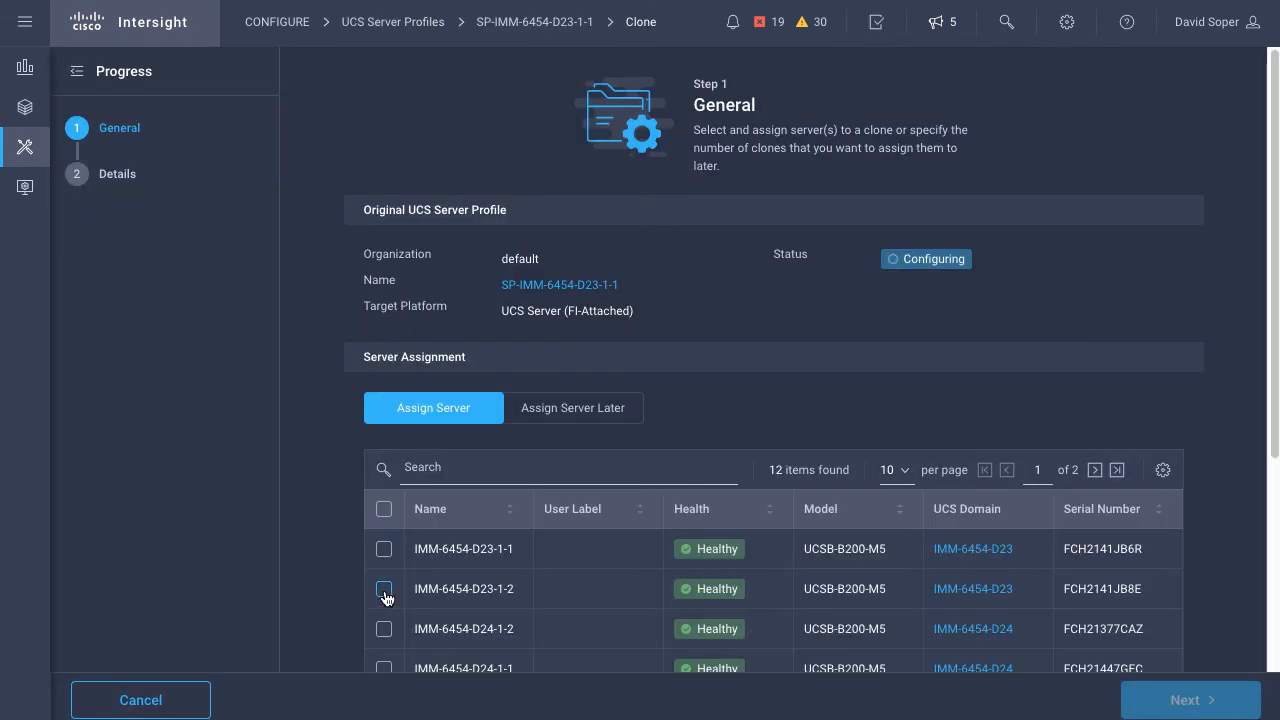
pyautogui.click(384, 589)
pyautogui.click(1188, 700)
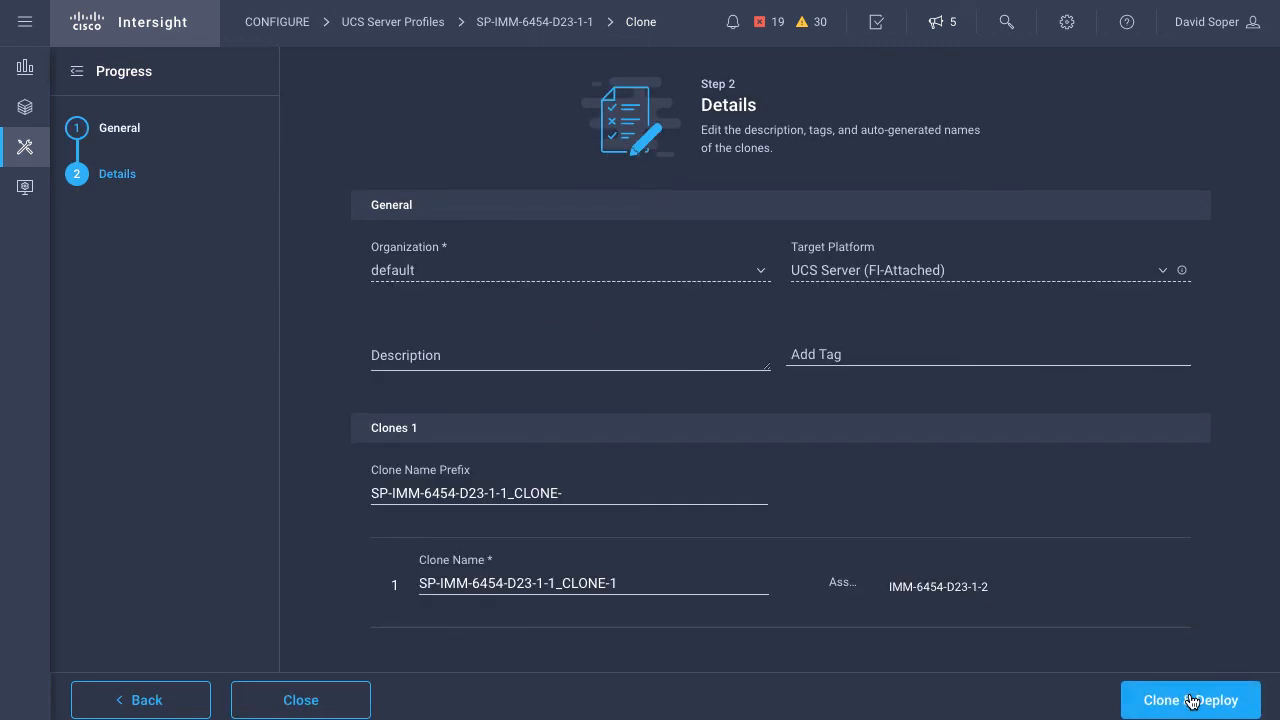
# - Name the cloned profile SP-IMM-6454-D23-1-2, then clone and deploy it
pyautogui.moveTo(652, 583); pyautogui.dragTo(548, 583)
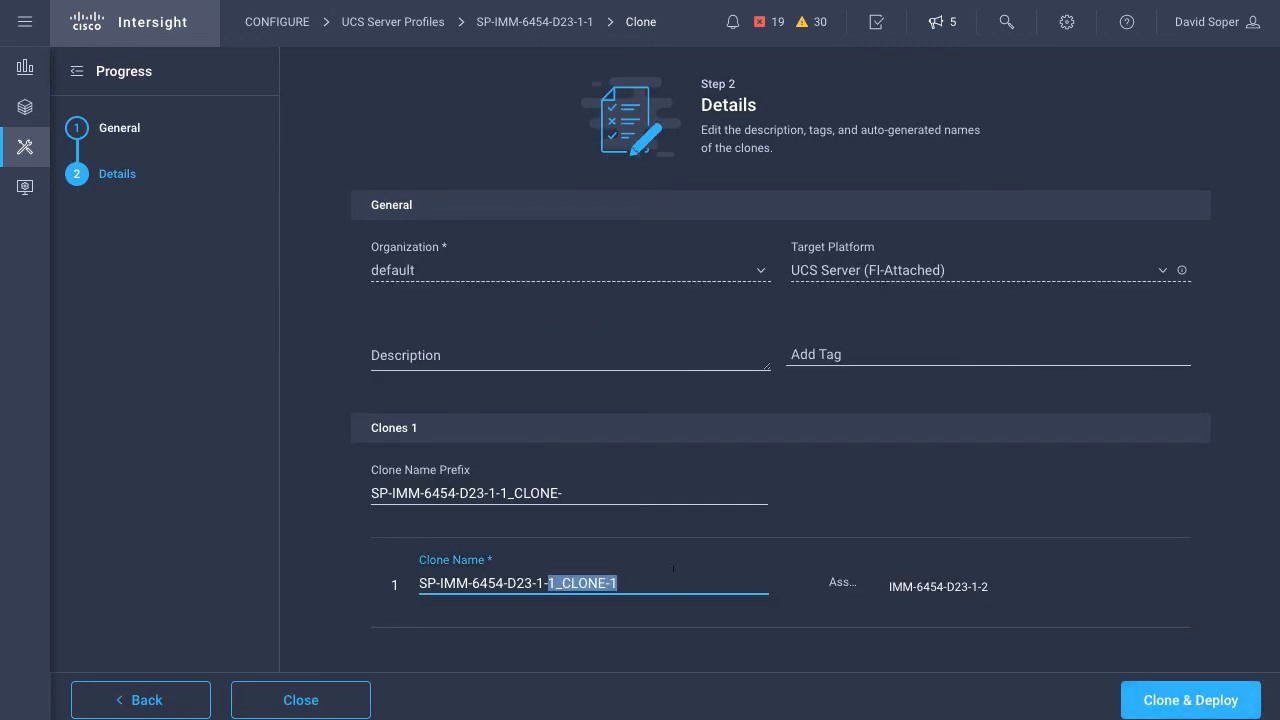
pyautogui.write('2')
pyautogui.click(1195, 700)
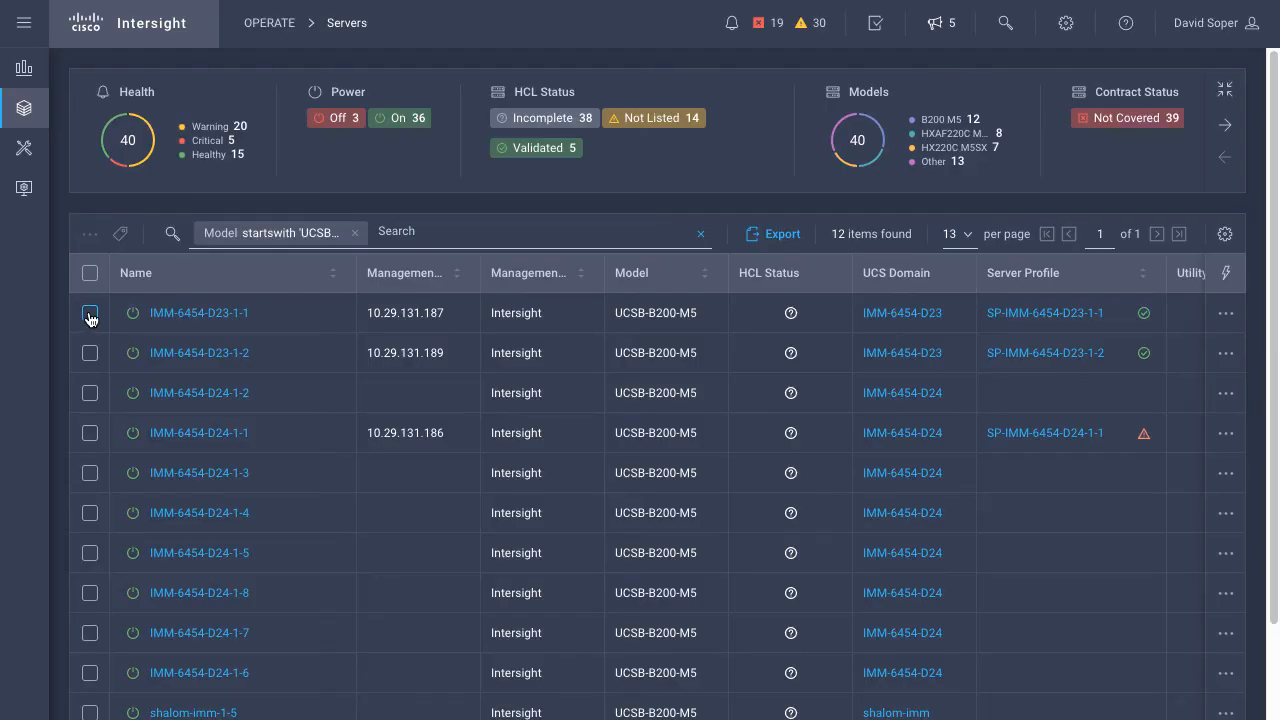
# - Power cycle server IMM-6454-D23-1-1 with the one-time boot device set to iso
pyautogui.click(90, 313)
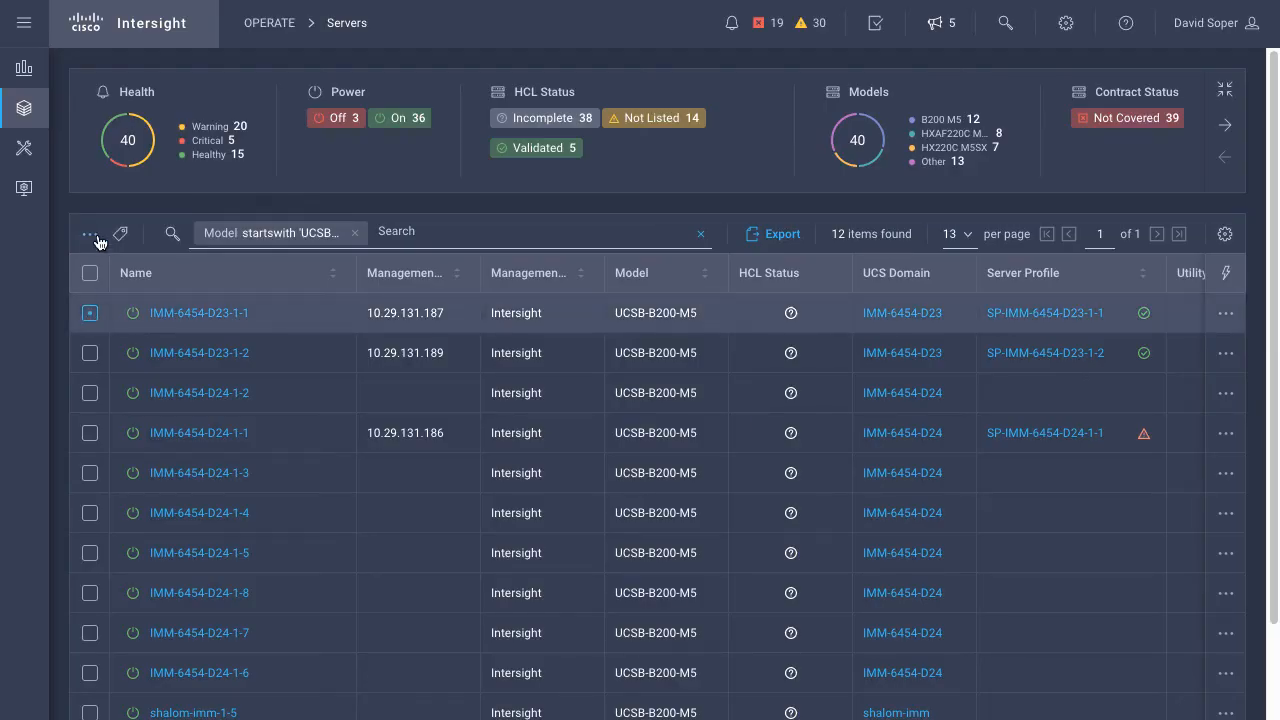
pyautogui.click(99, 238)
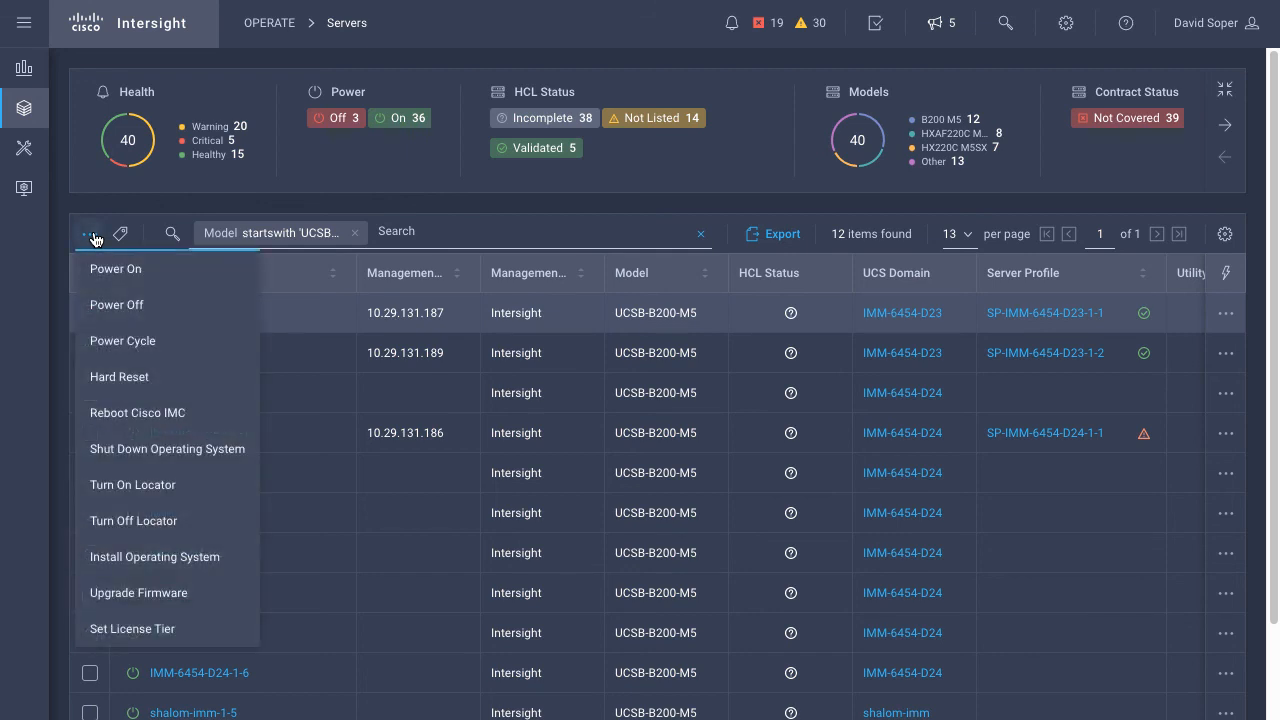
pyautogui.click(174, 341)
pyautogui.click(453, 405)
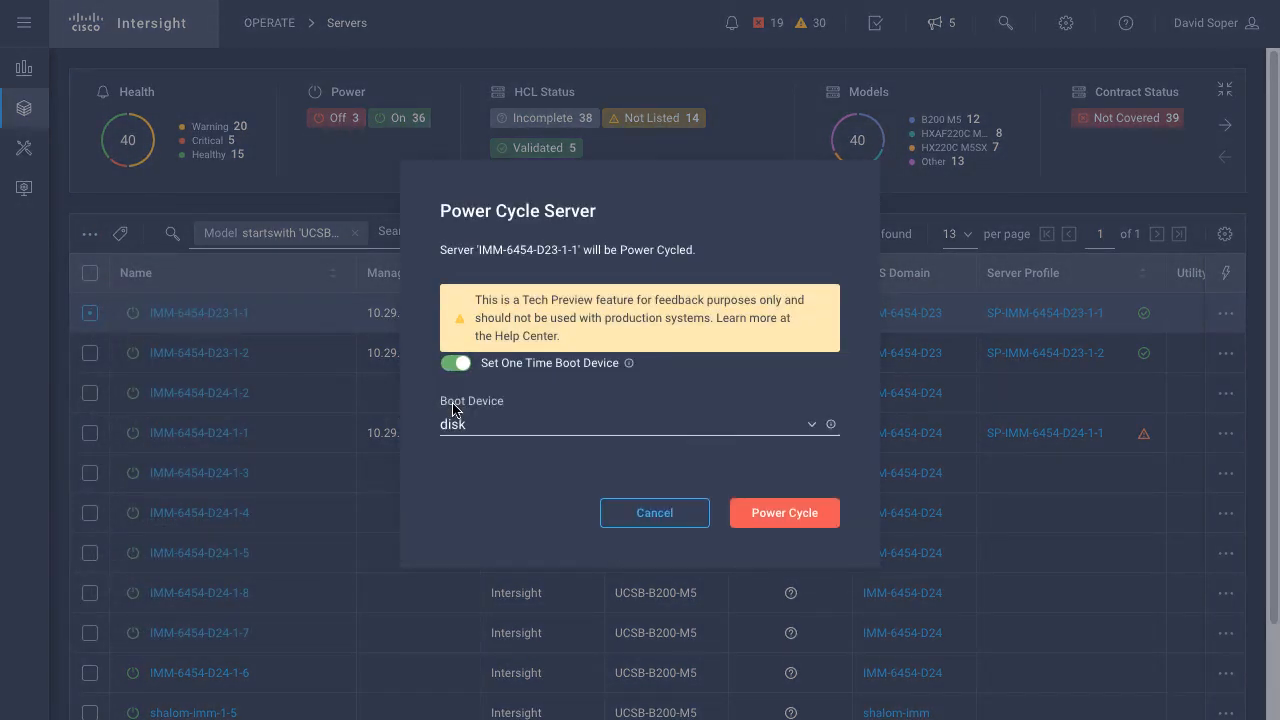
pyautogui.click(814, 425)
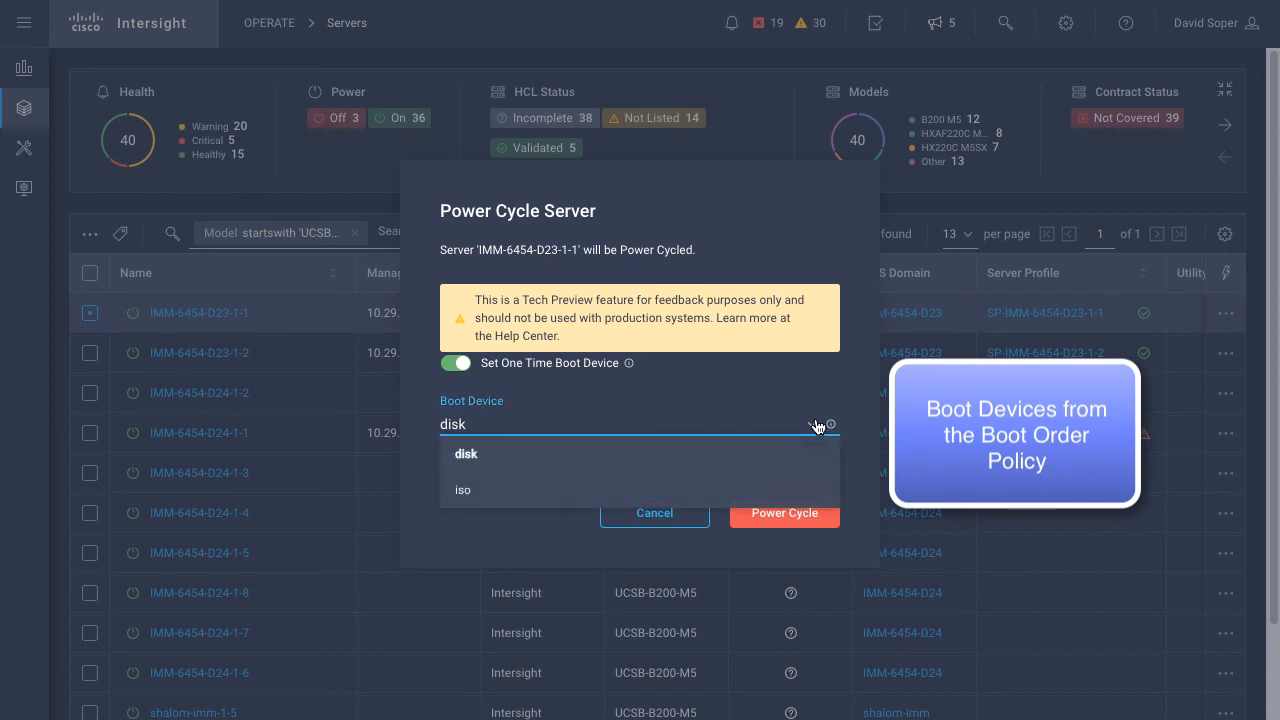
pyautogui.click(488, 492)
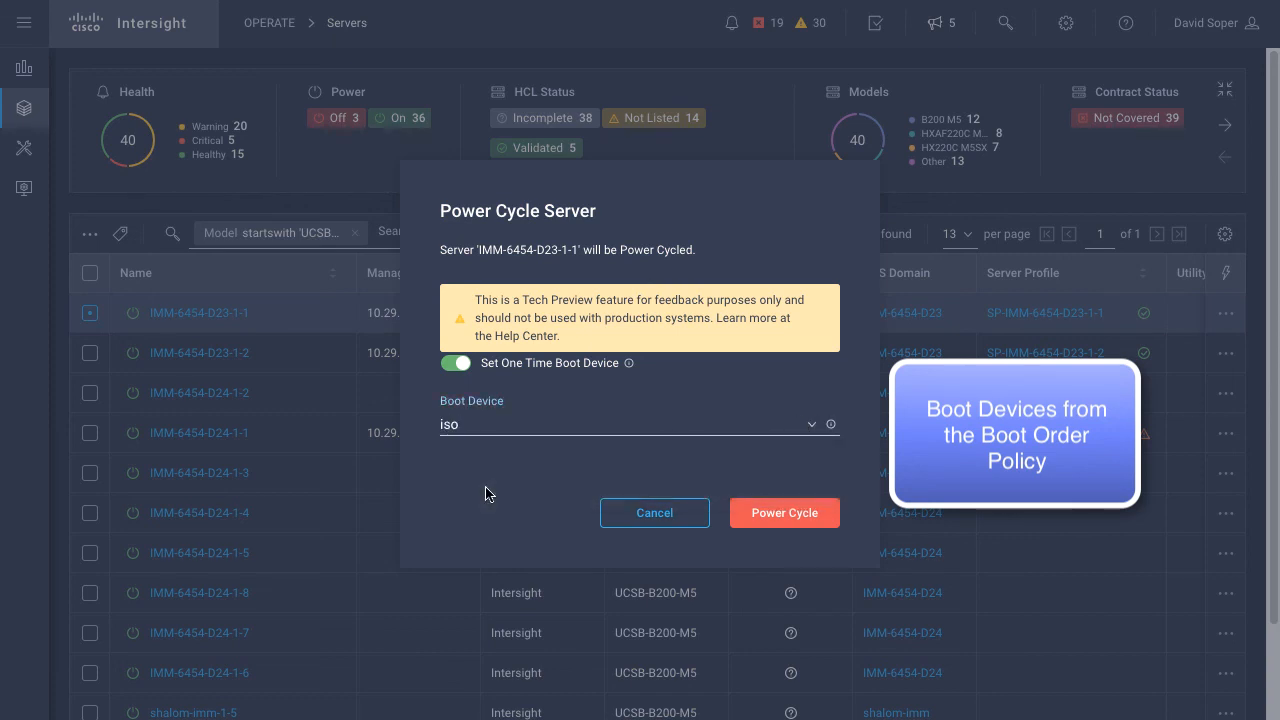
pyautogui.click(789, 512)
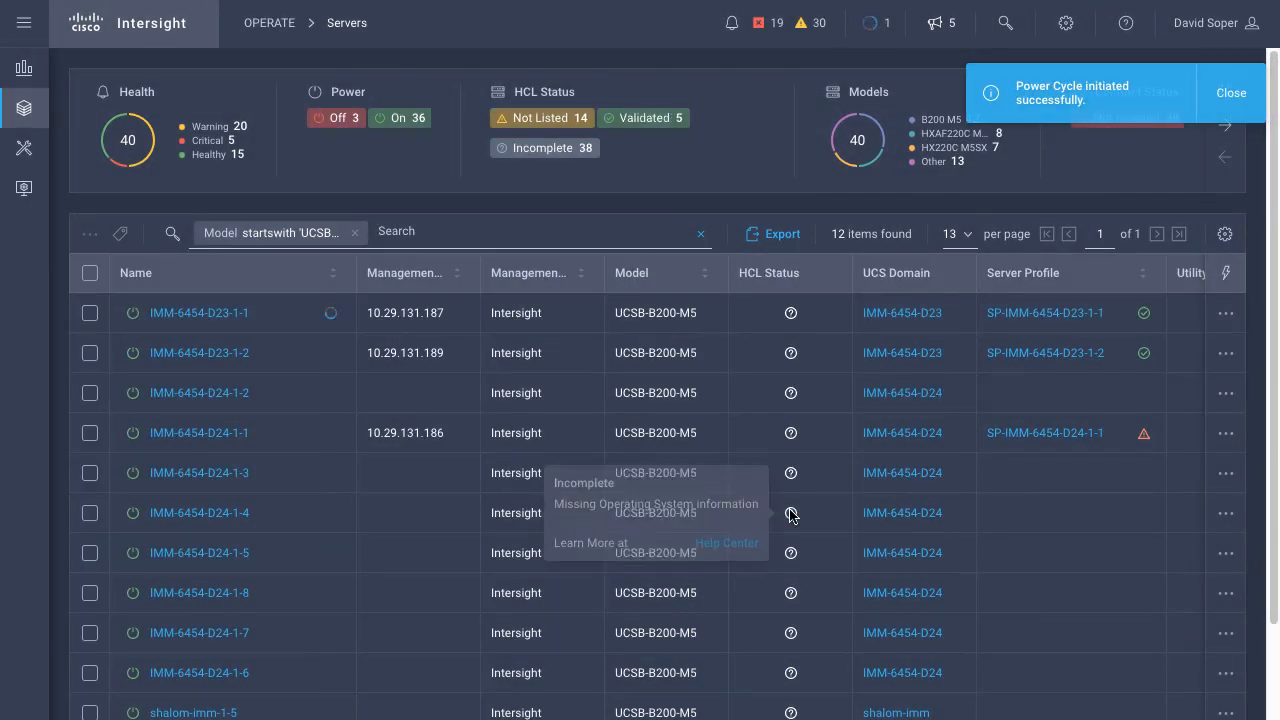
# - Open the available actions for server IMM-6454-D23-1-1 and find the Launch vKVM option
pyautogui.click(1226, 313)
pyautogui.scroll(-2, 1180, 237)
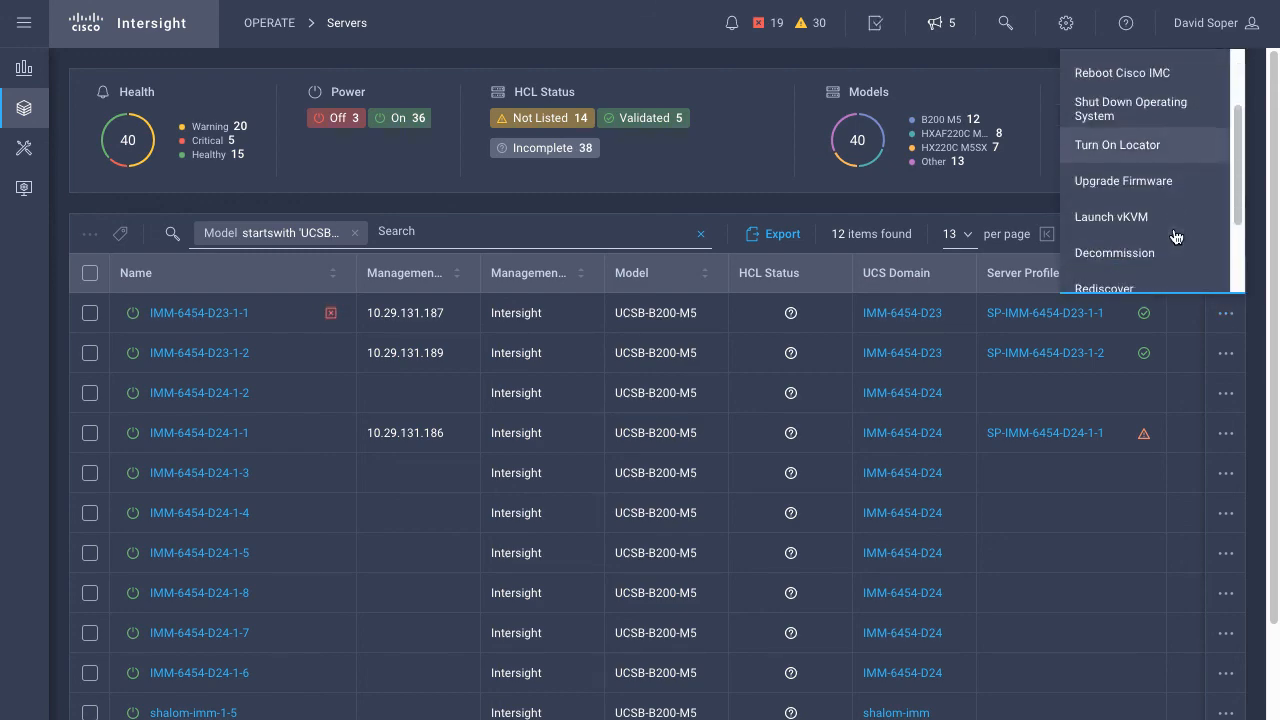